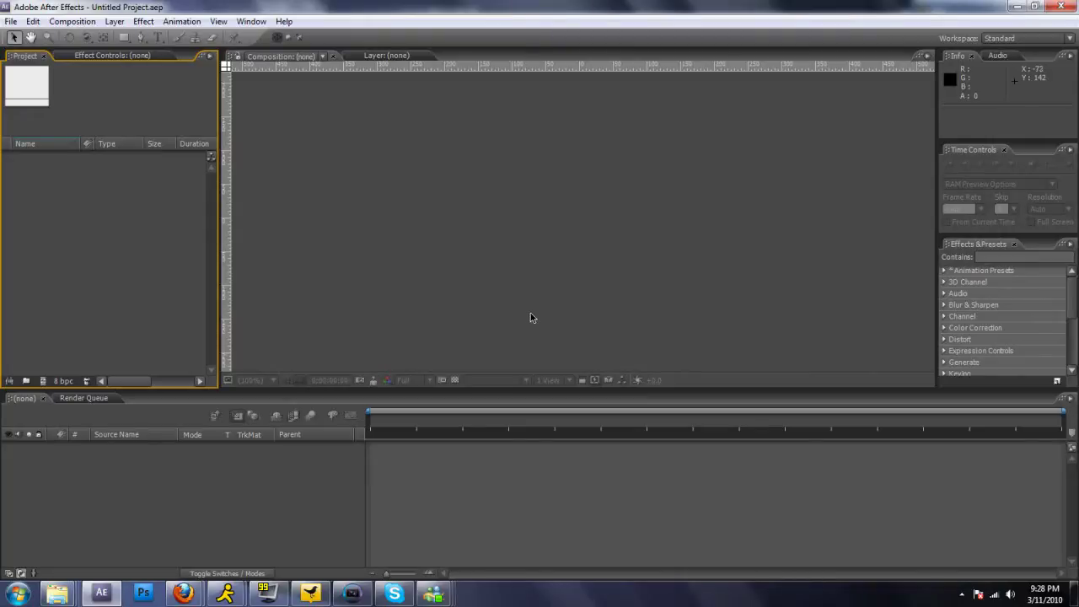
- Create Comp 1 from the HDV/HDTV 720 29.97 preset (1280×720, ten seconds)
click(72, 21)
click(85, 37)
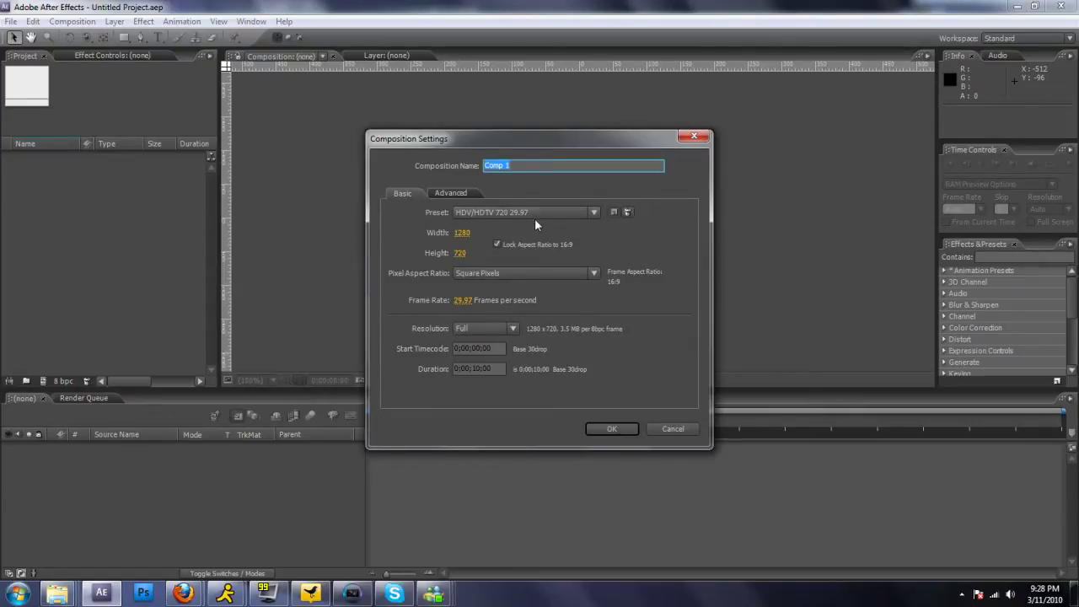
click(628, 429)
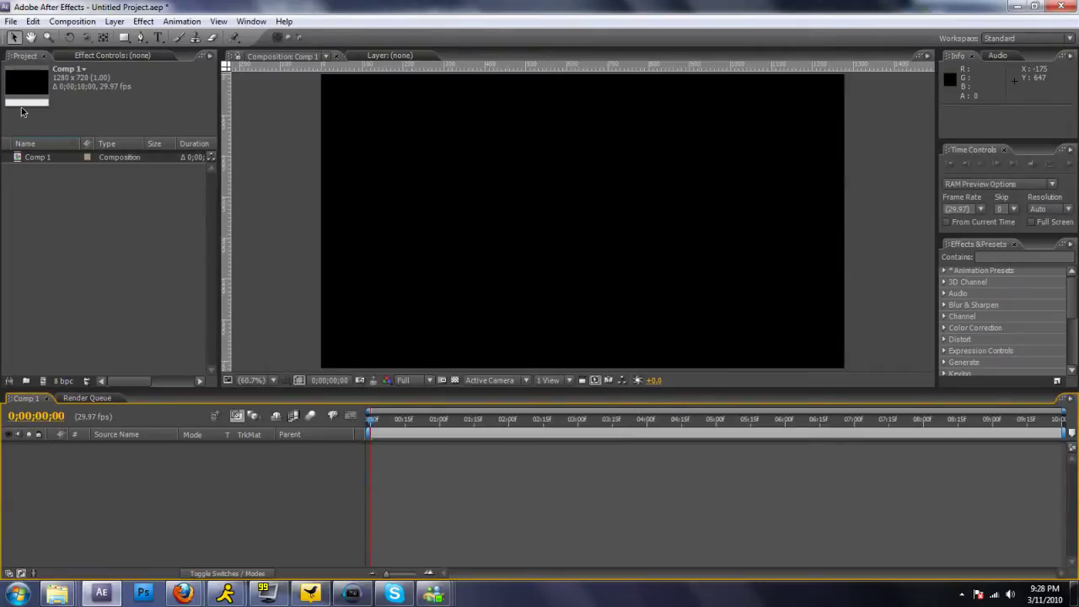
- Import the TEST.wmv gameplay clip into the project
right_click(44, 205)
mouse_move(127, 258)
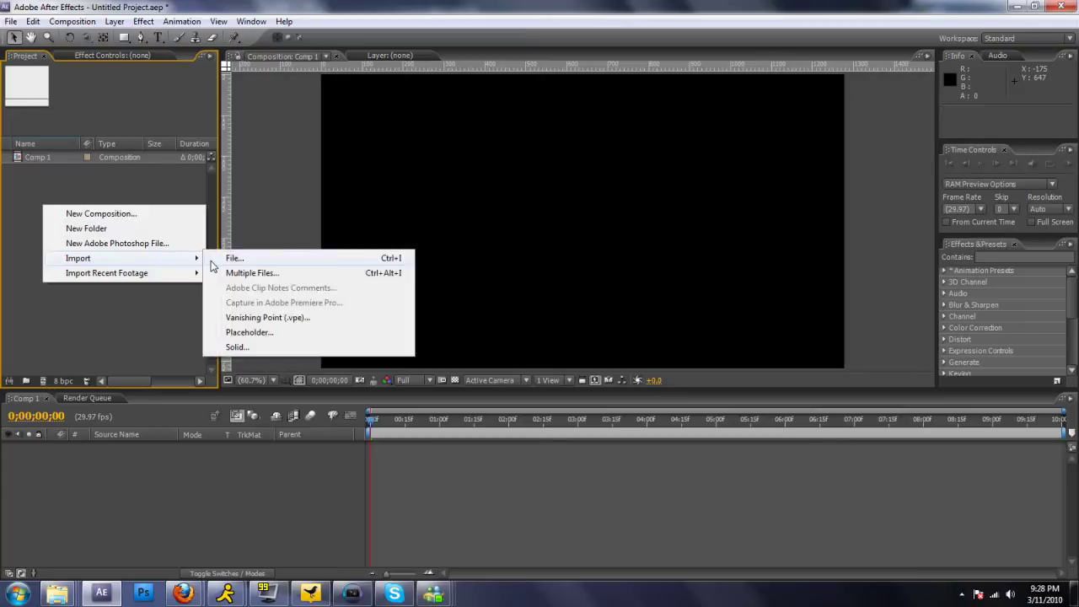
click(234, 258)
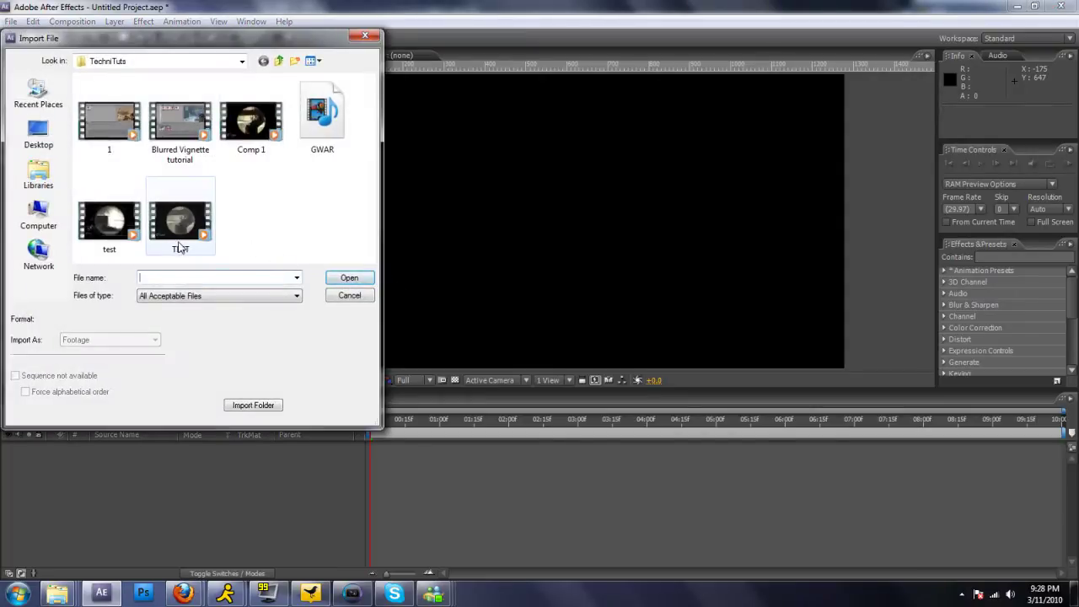
double_click(180, 222)
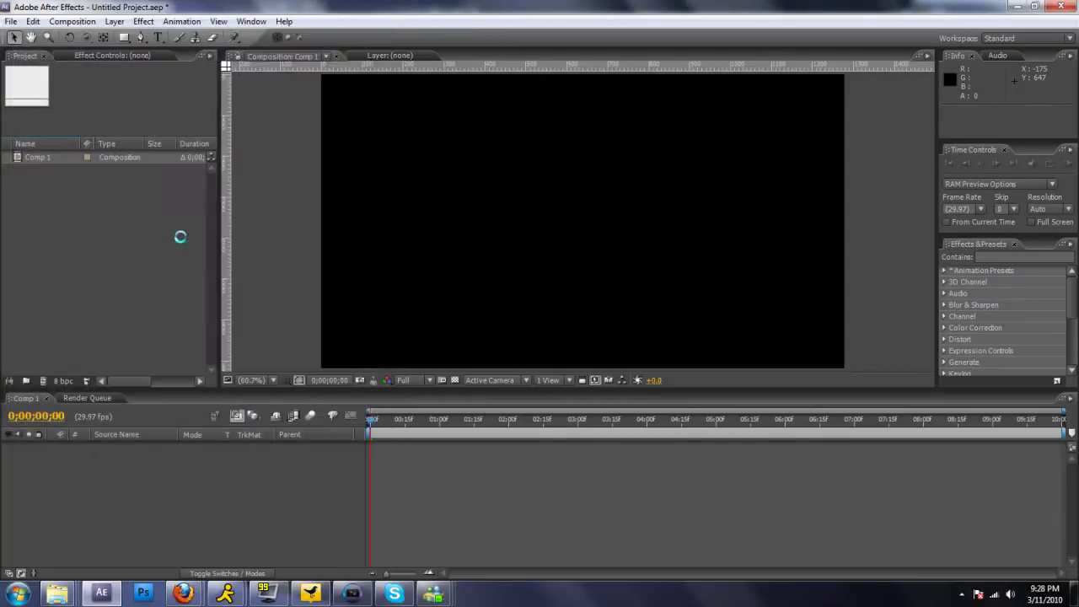
- Place TEST.wmv as a layer in Comp 1 and move to a later frame
drag(38, 170, 76, 478)
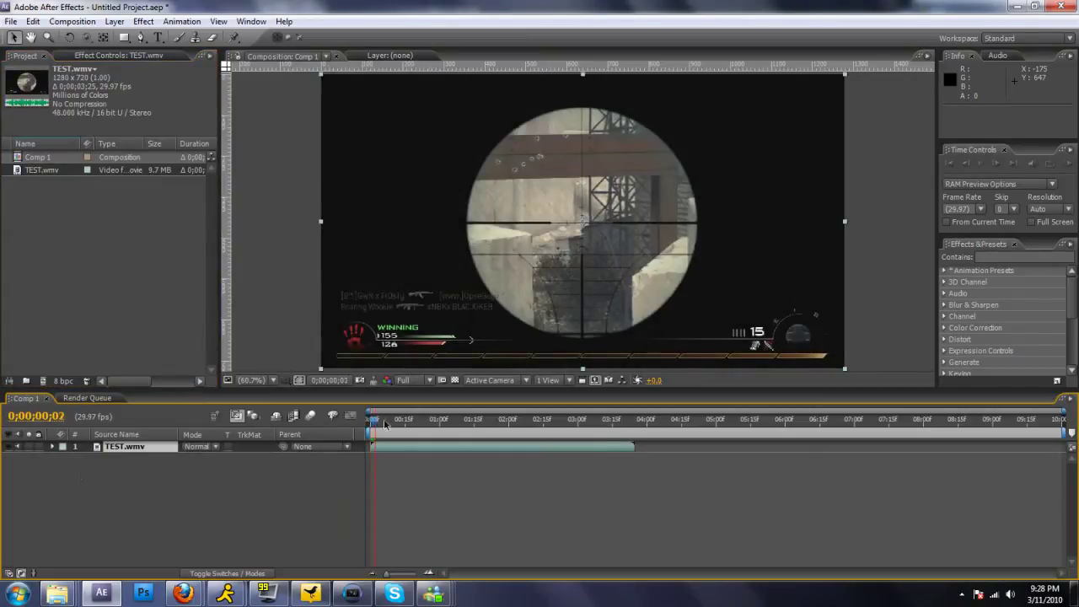
mouse_move(372, 419)
mouse_down()
mouse_move(388, 425)
mouse_move(372, 426)
mouse_up()
click(115, 21)
mouse_move(144, 21)
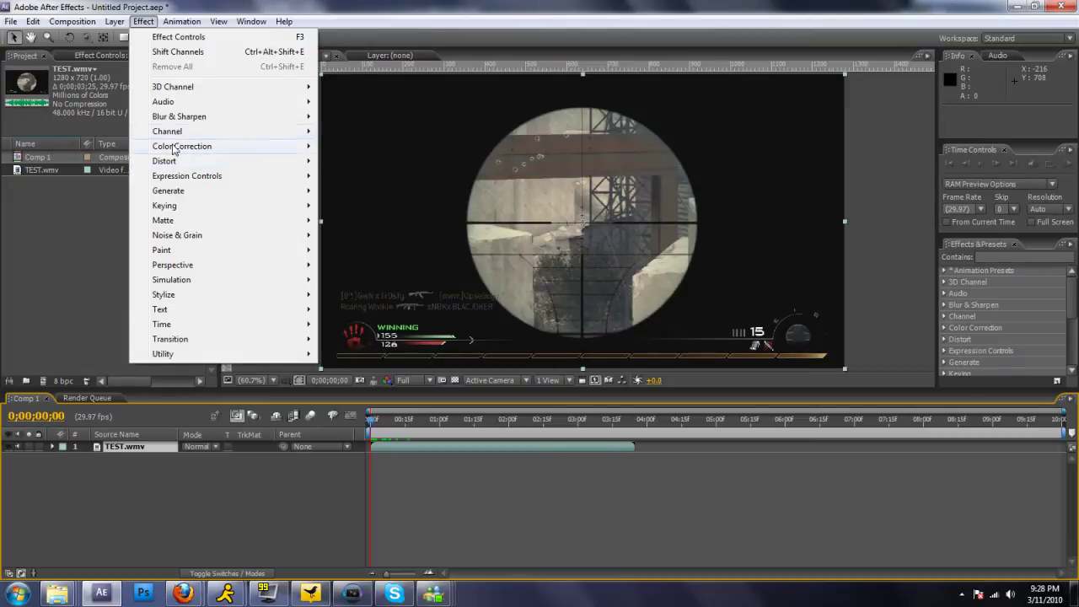
mouse_move(181, 146)
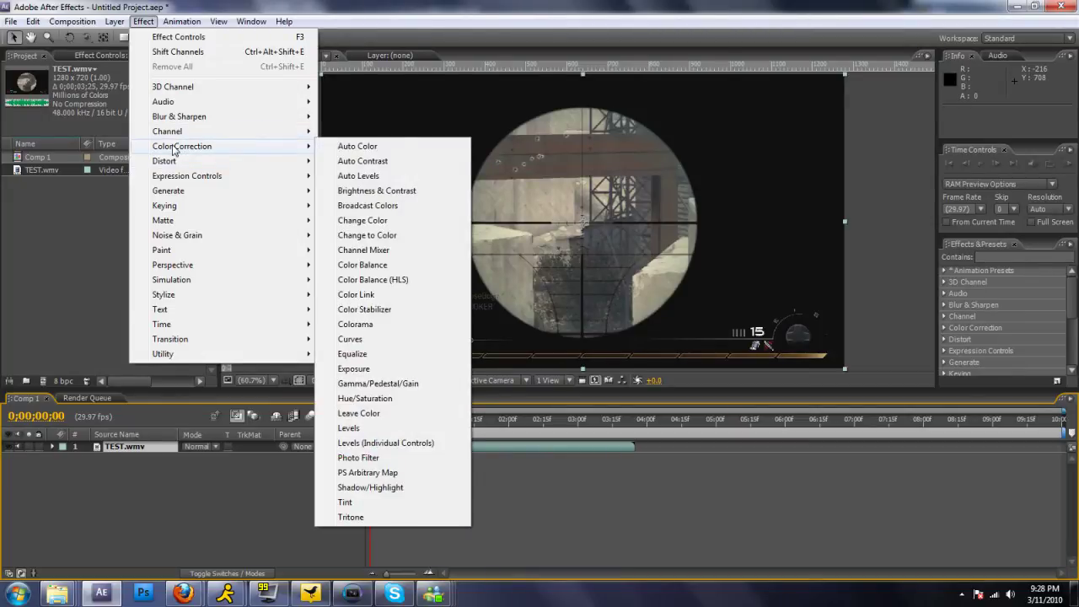
- Apply Curves to TEST.wmv, raising the highlights and pulling the shadows down for a steep curve
click(351, 339)
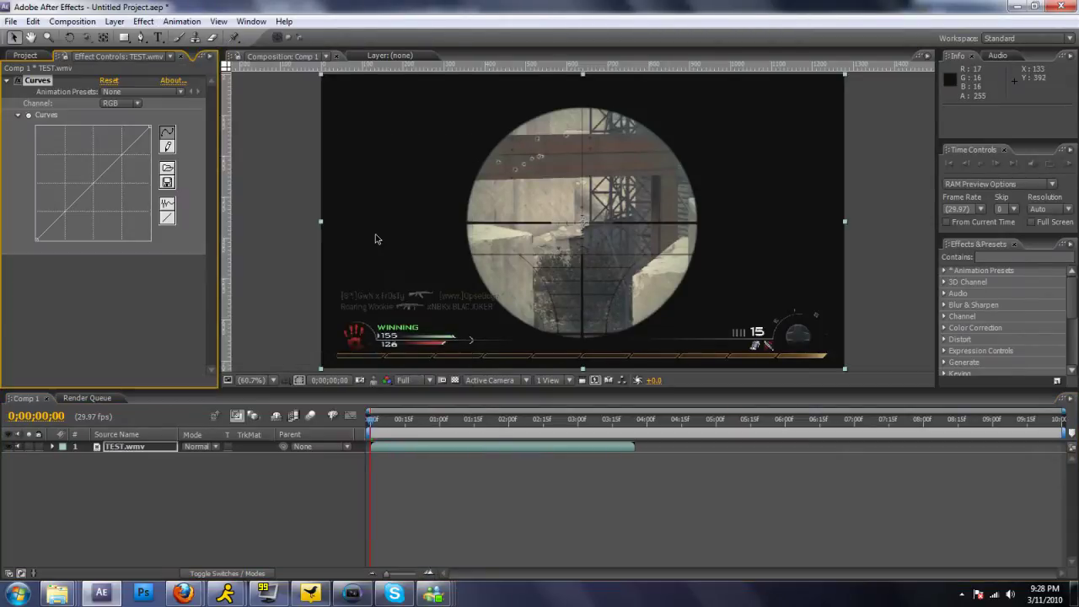
drag(131, 146, 126, 149)
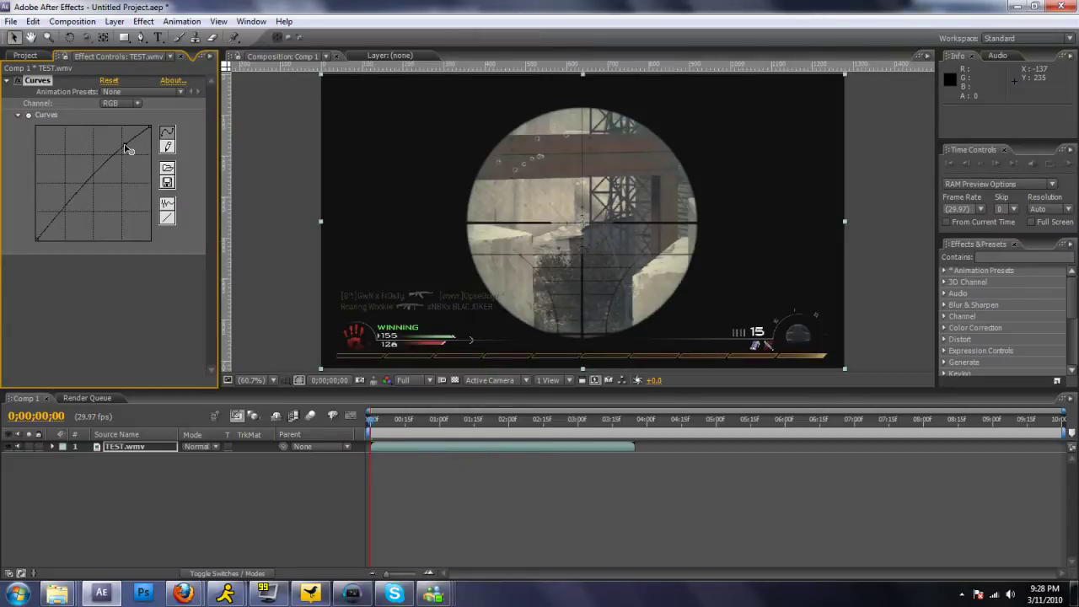
drag(127, 149, 106, 131)
click(49, 222)
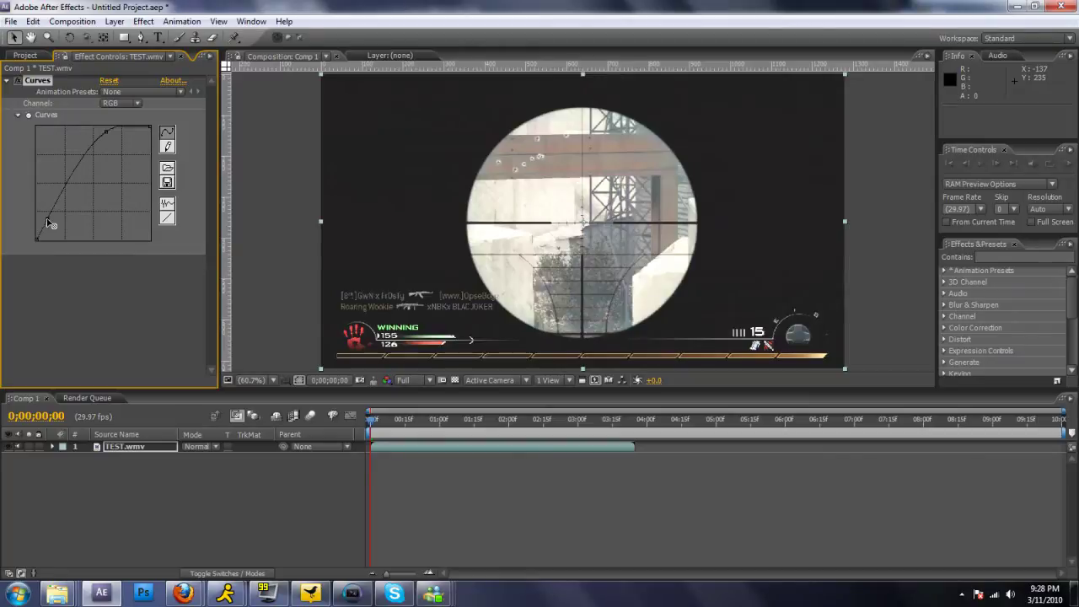
drag(49, 222, 69, 233)
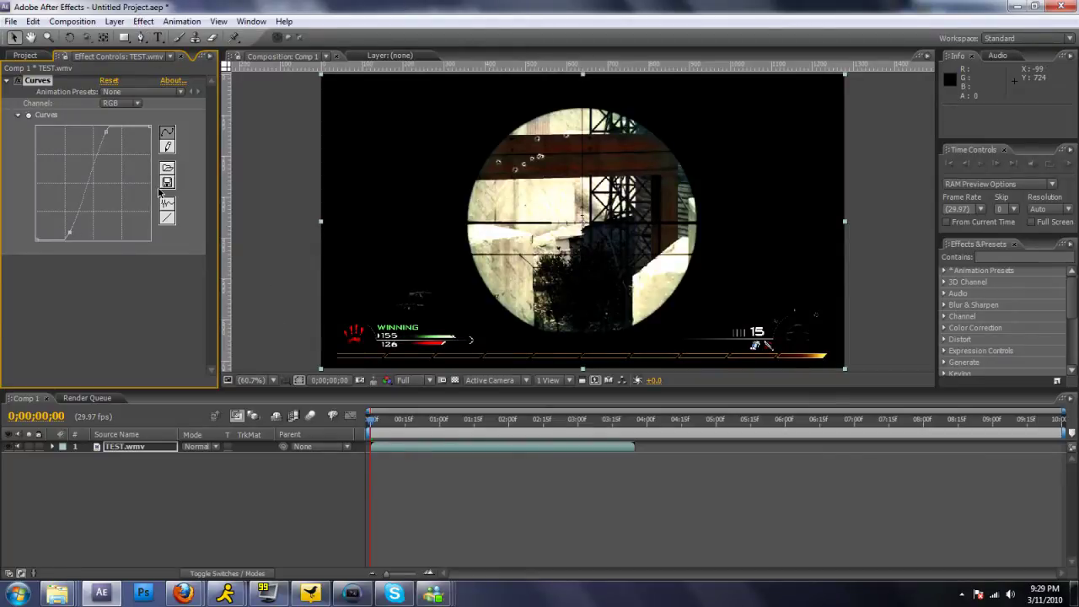
click(157, 464)
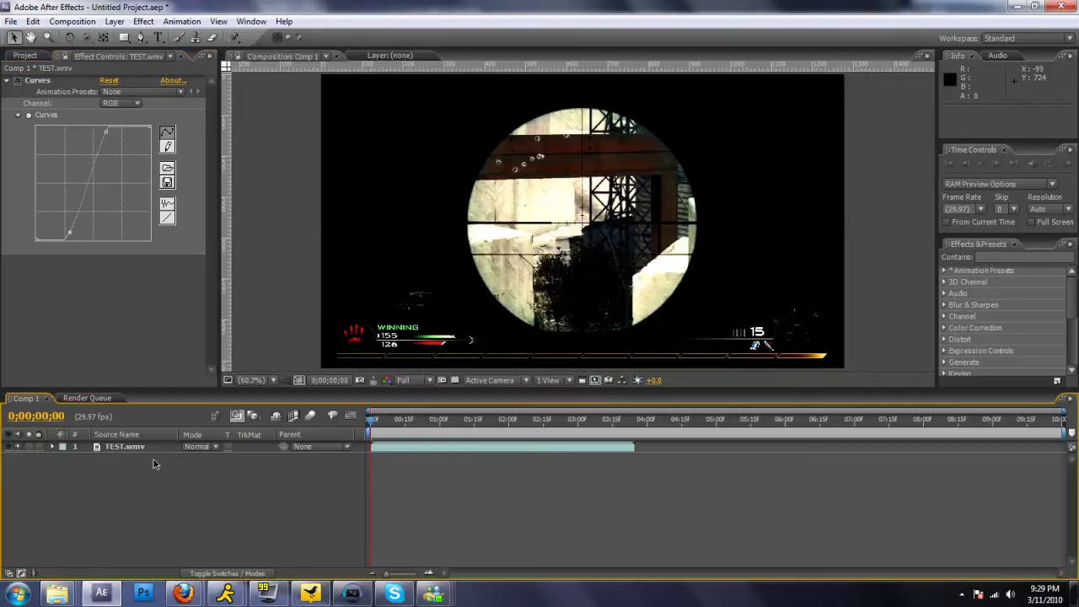
- Pre-compose the TEST.wmv layer into TEST.wmv Comp 1, moving all attributes
click(114, 21)
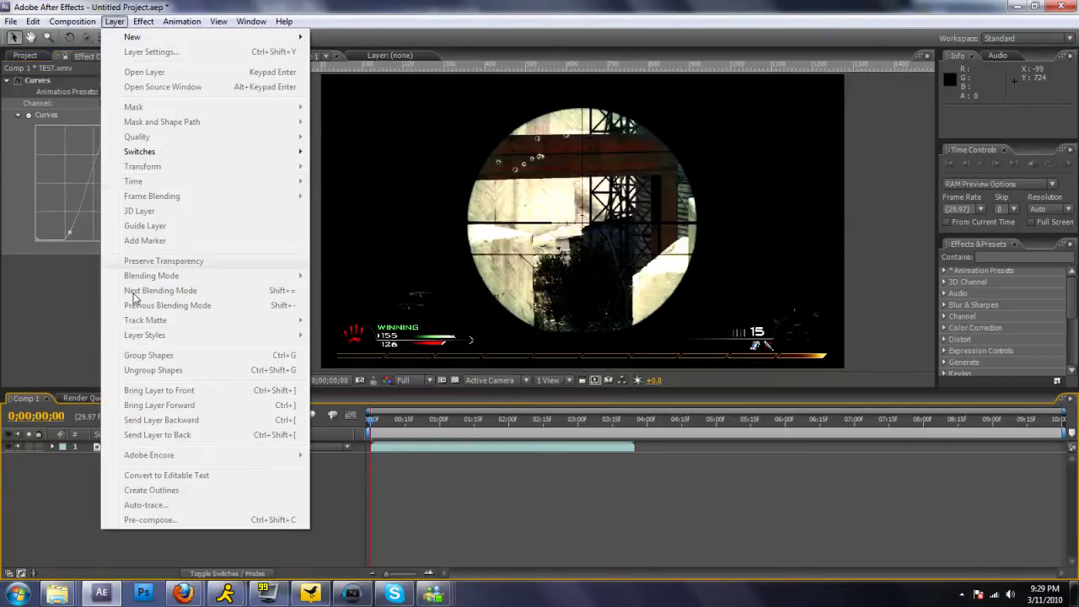
click(77, 450)
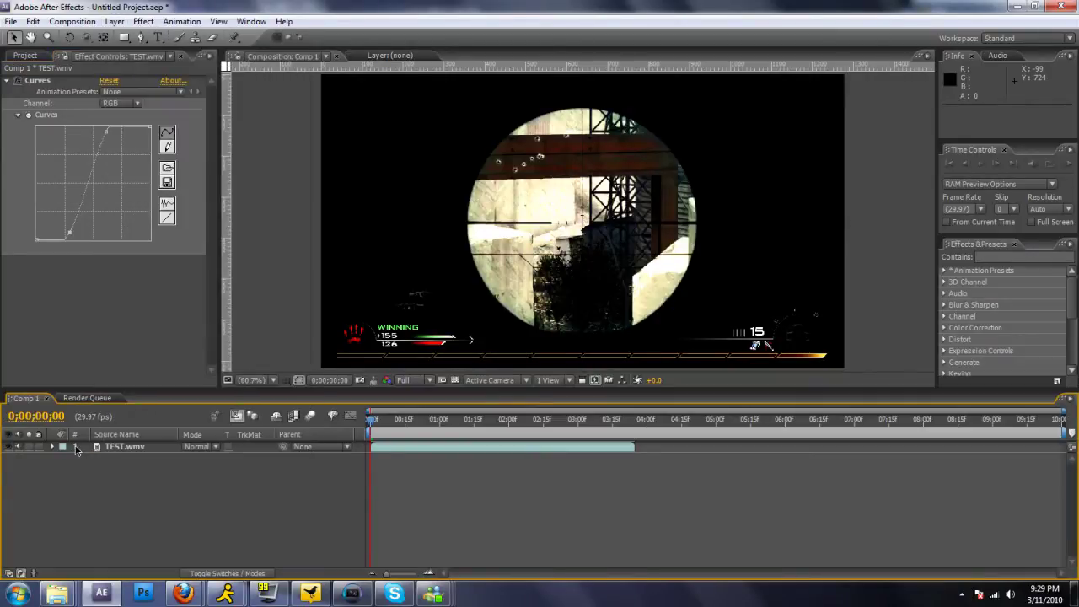
click(76, 449)
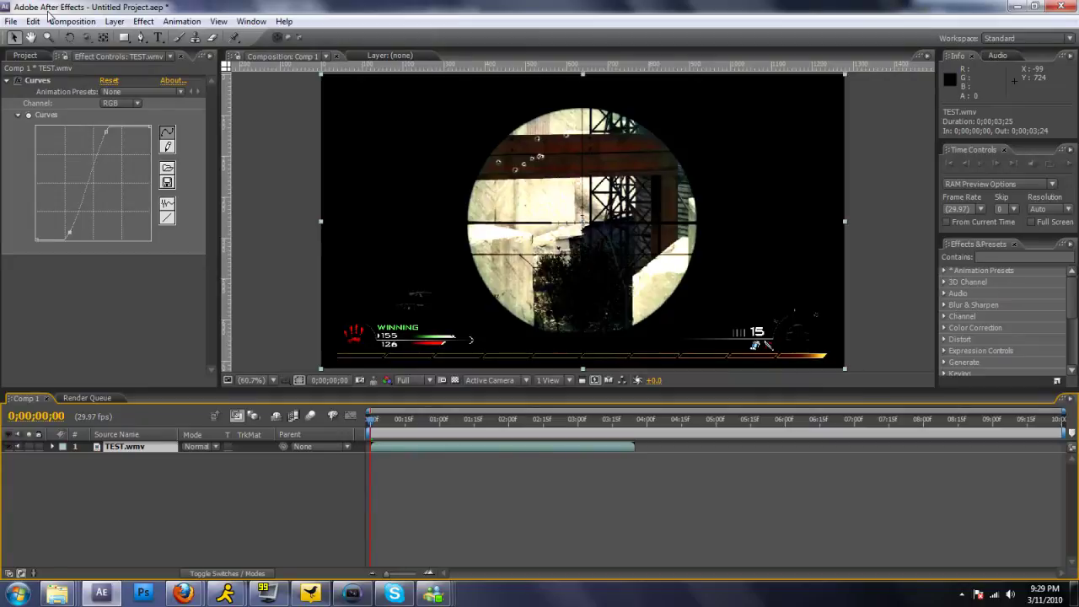
click(251, 21)
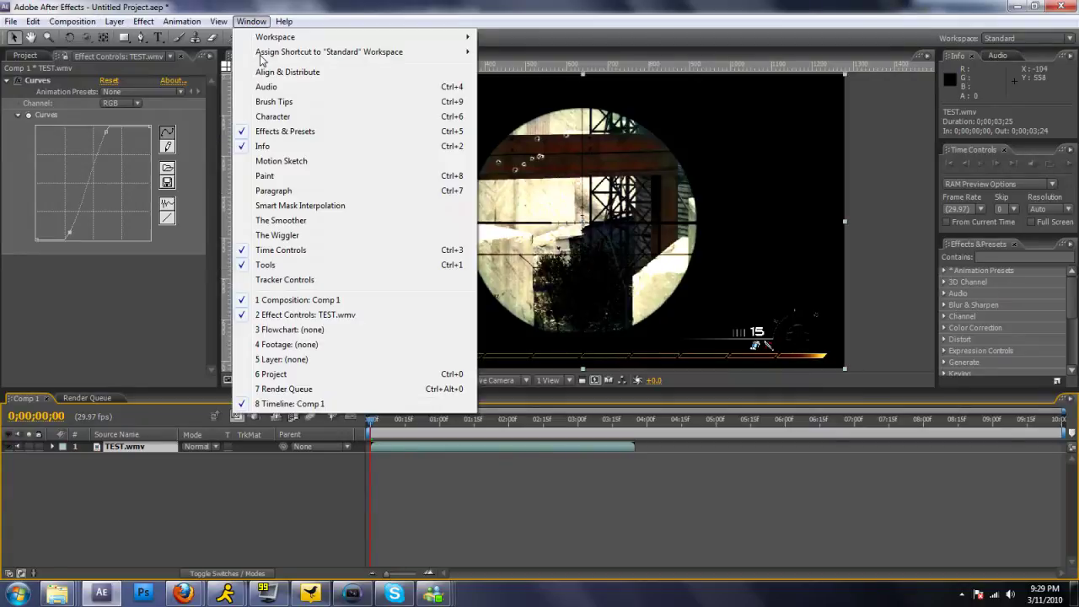
mouse_move(114, 21)
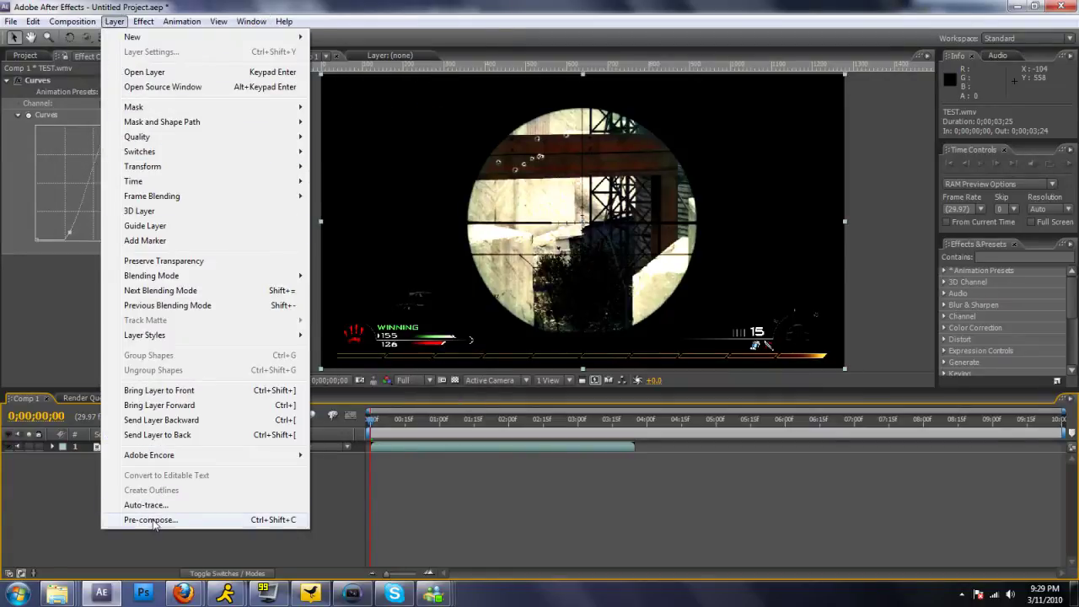
click(152, 521)
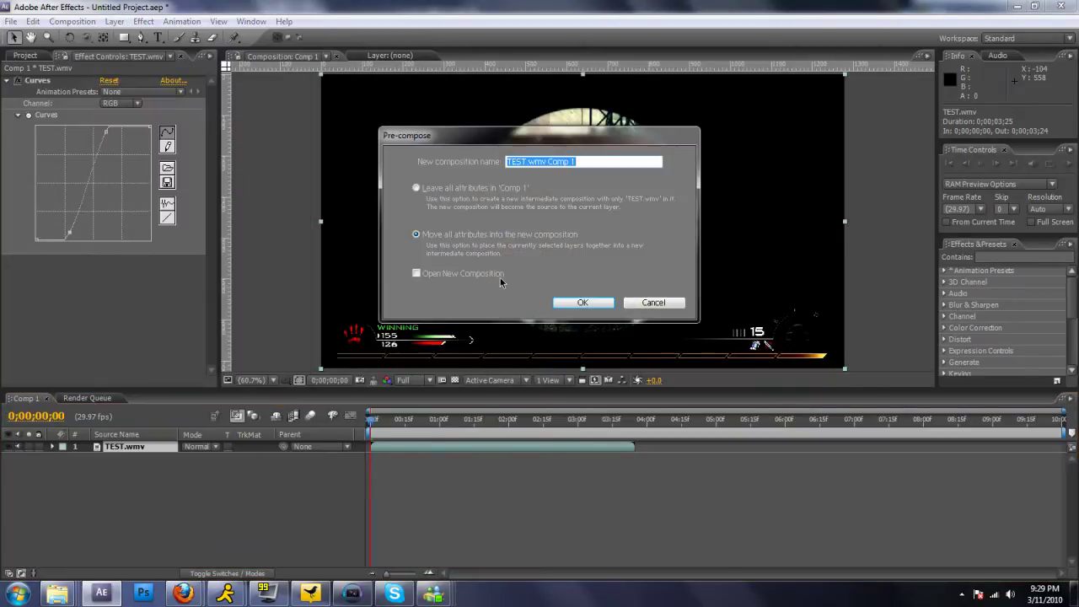
click(584, 303)
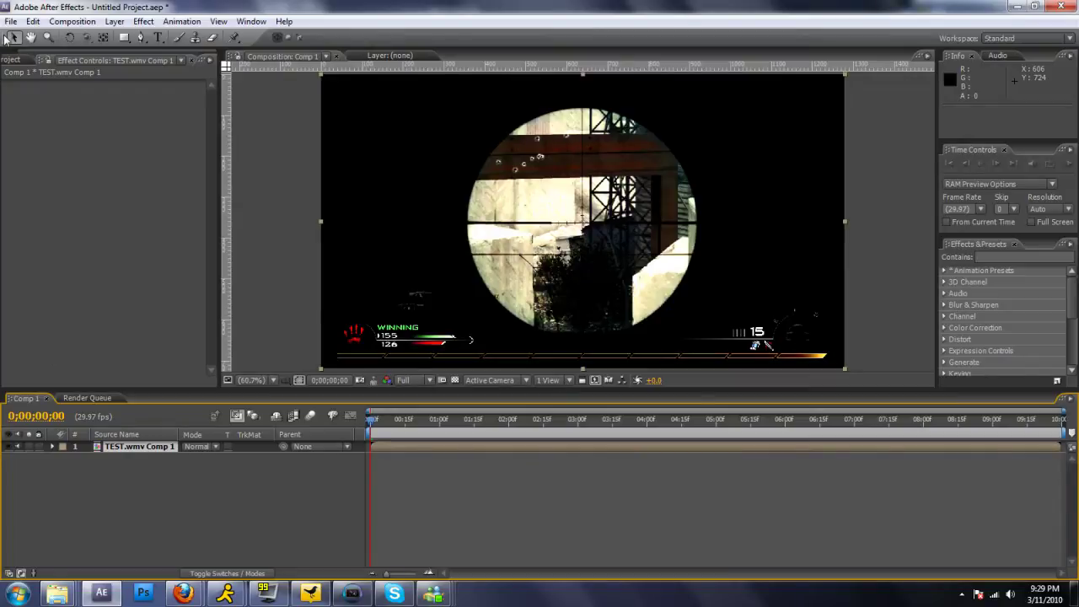
click(8, 61)
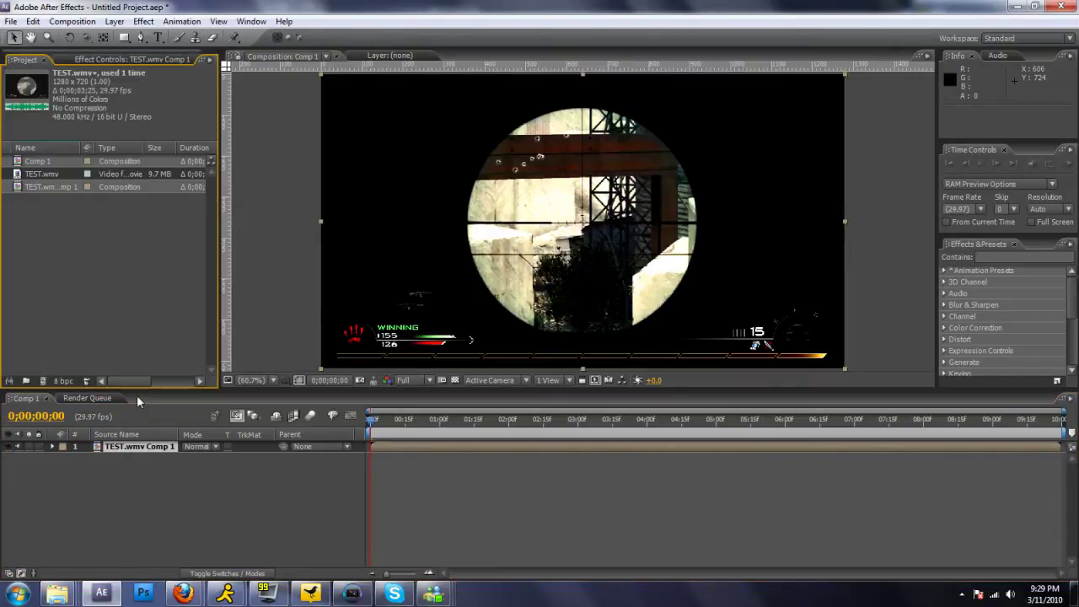
- Apply the Shift Channels effect to the TEST.wmv Comp 1 layer
click(143, 21)
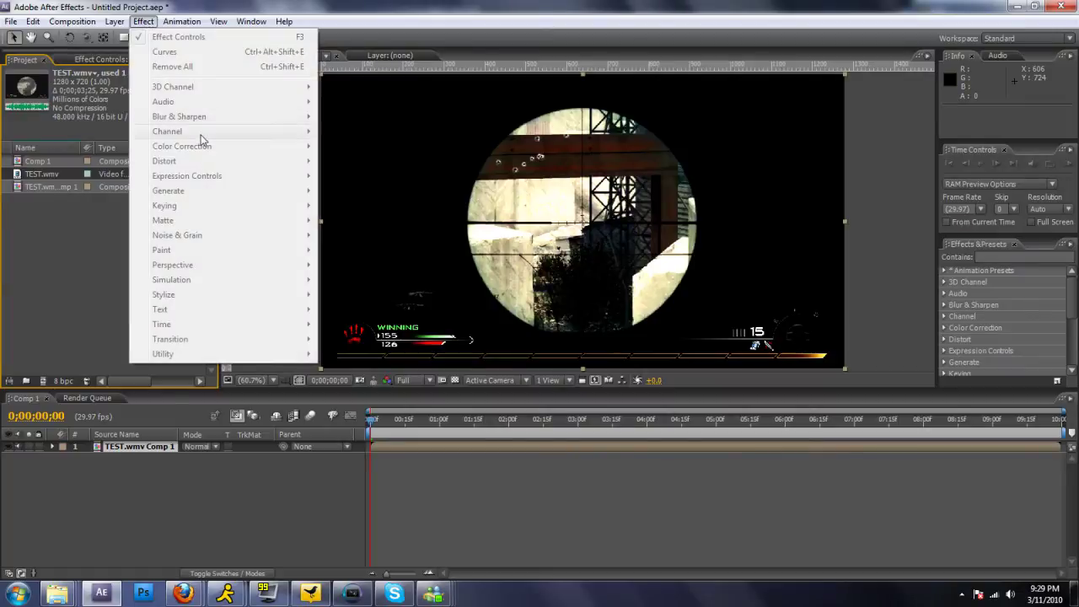
click(155, 447)
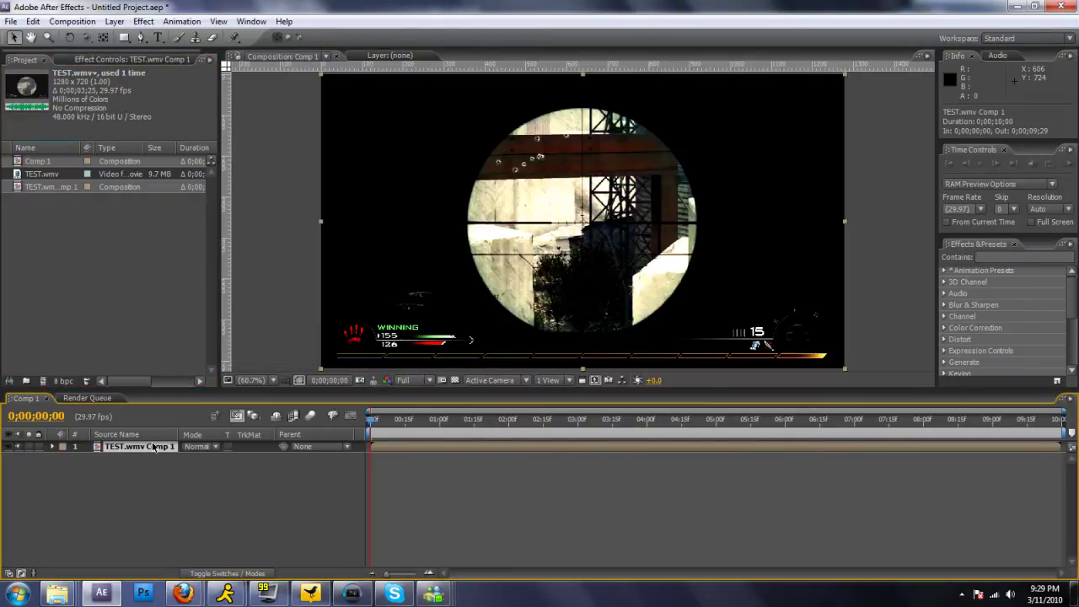
click(144, 21)
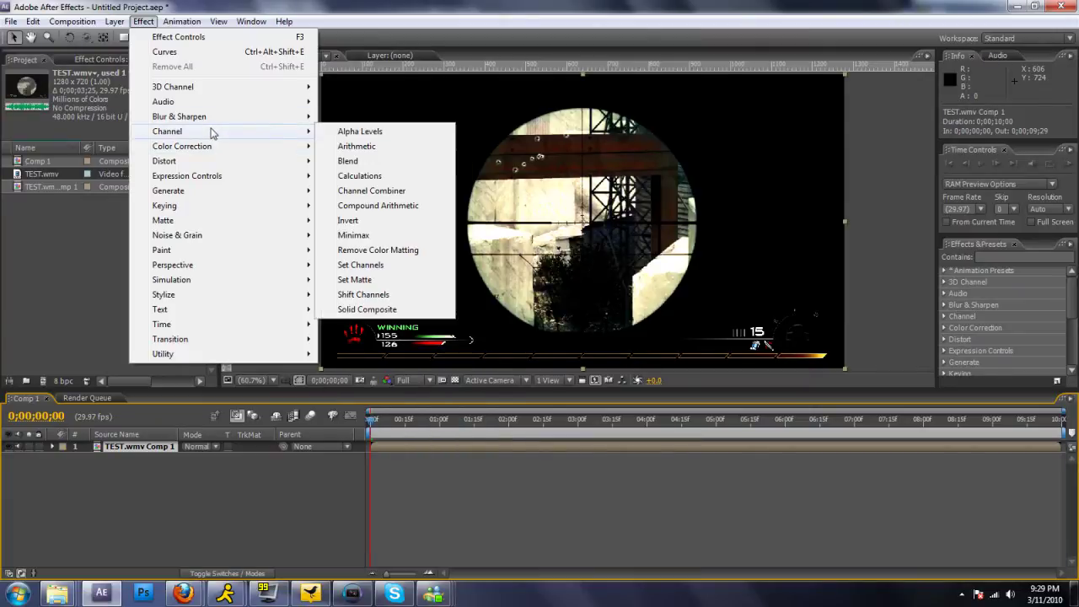
mouse_move(167, 132)
click(388, 295)
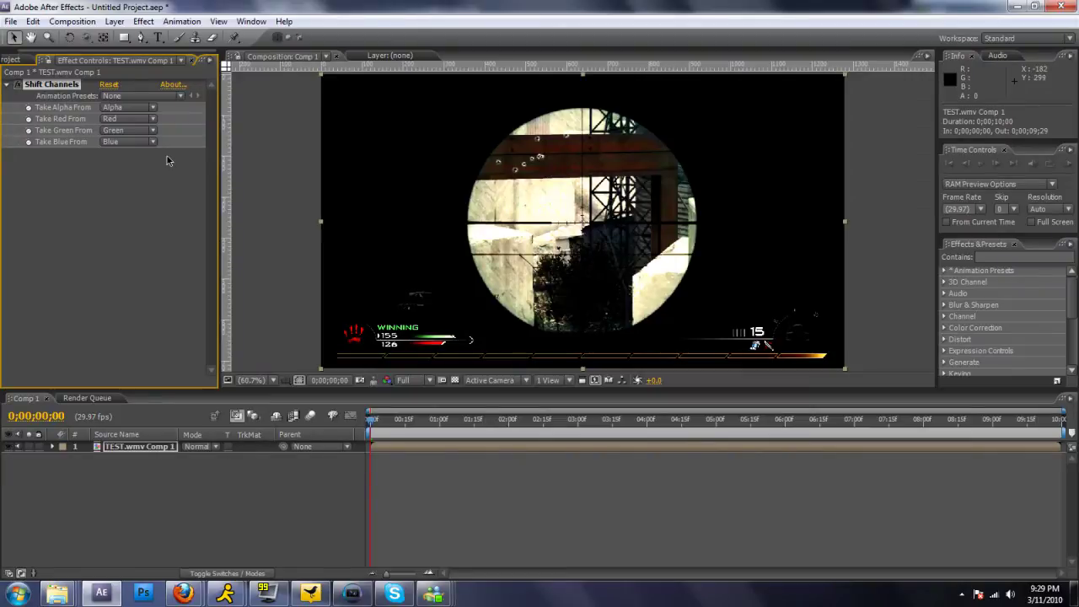
- Set Take Red, Green and Blue From to Full Off, then duplicate the layer
click(122, 118)
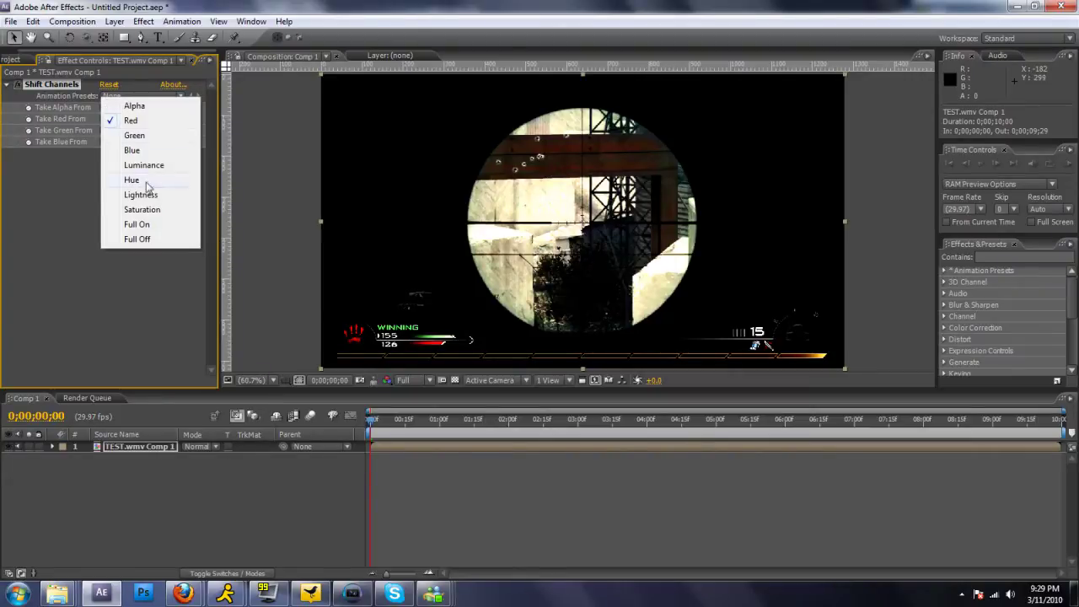
click(137, 239)
click(122, 131)
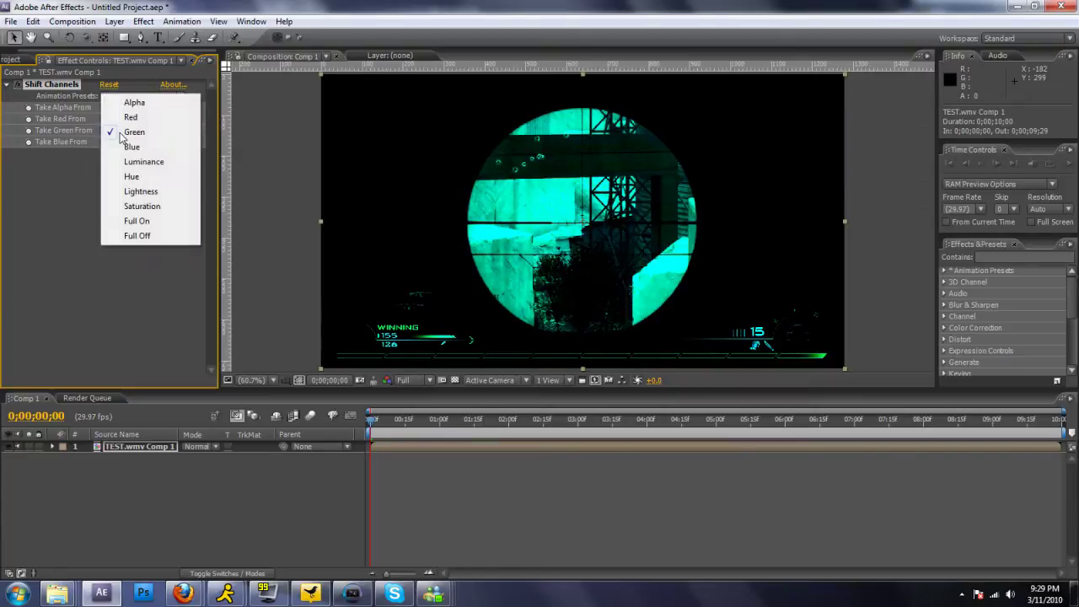
click(137, 236)
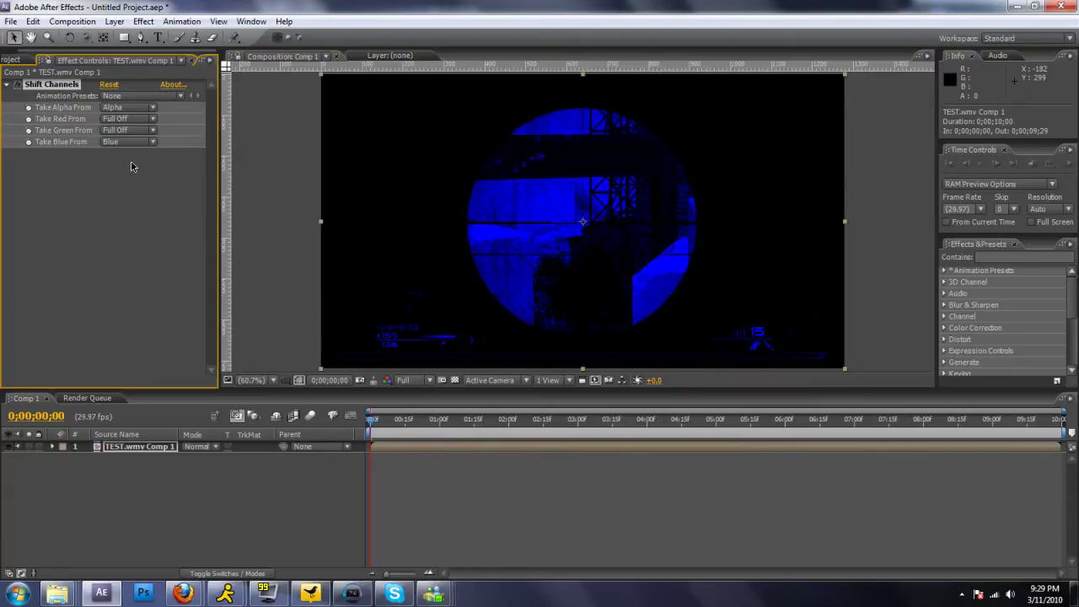
click(123, 141)
click(162, 233)
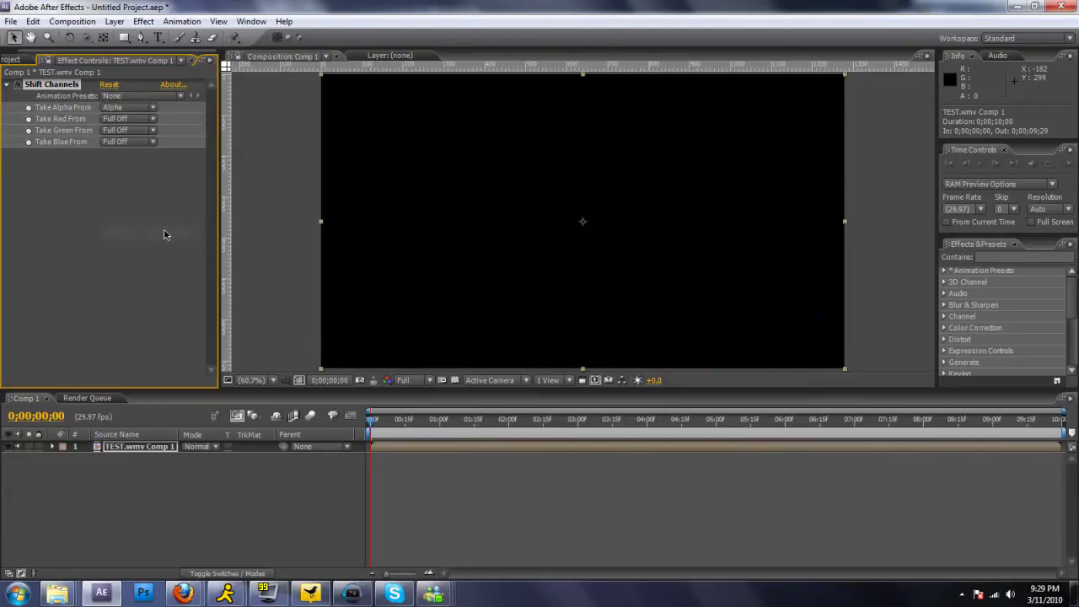
click(128, 450)
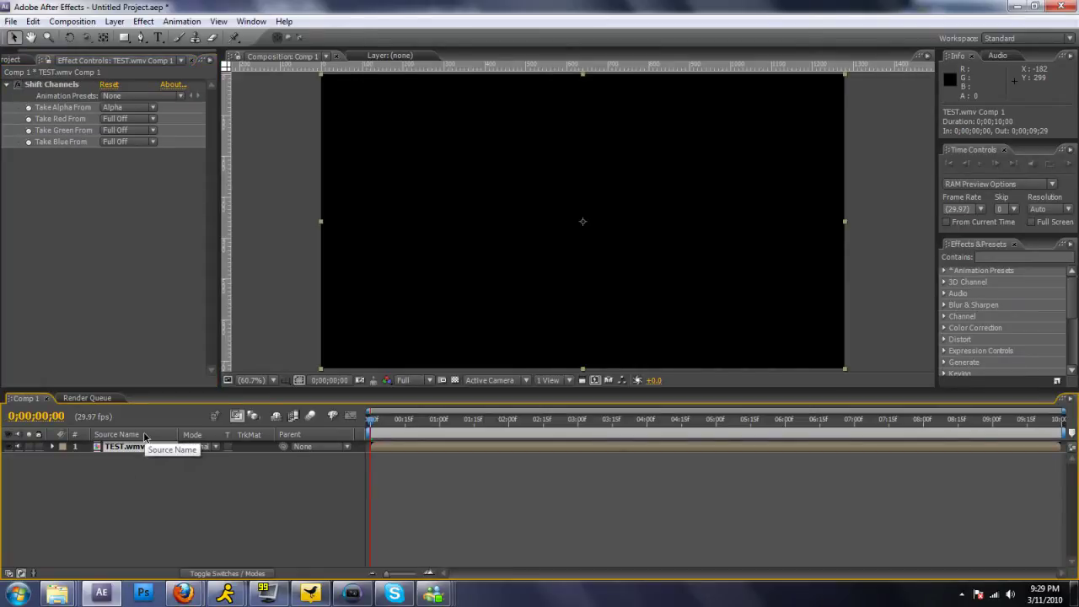
key(ctrl+d)
key(ctrl+d)
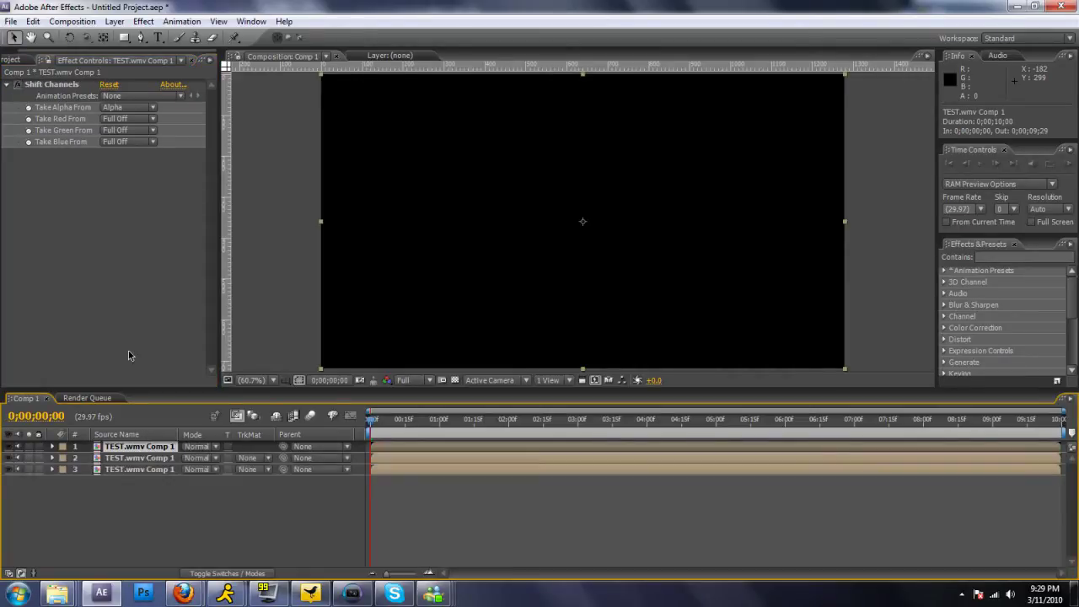
- Restore one channel per copy: Blue on the bottom, Green in the middle, Red on top
click(207, 525)
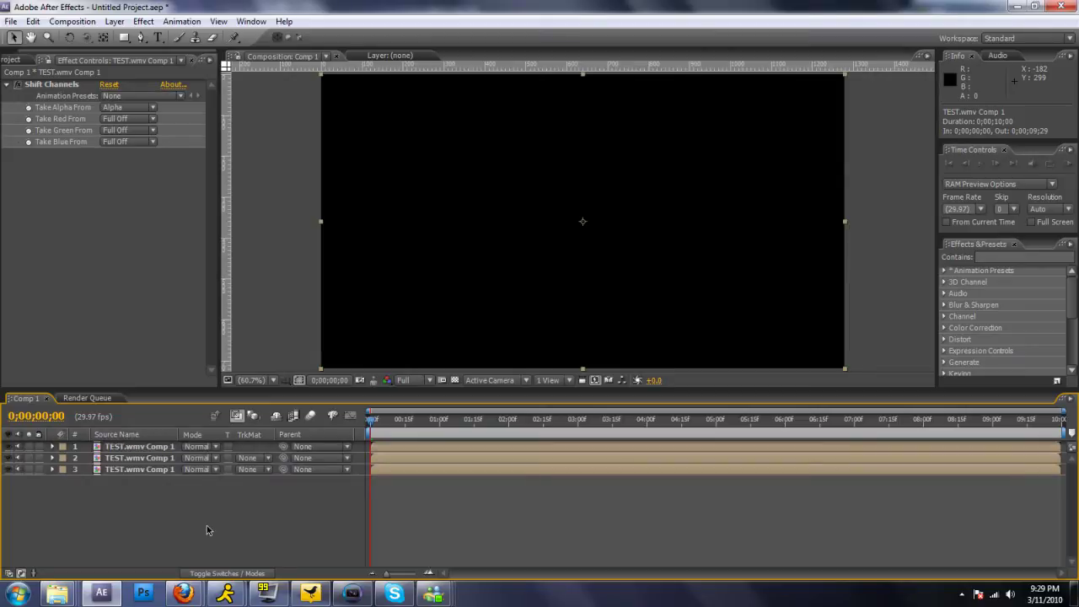
click(132, 447)
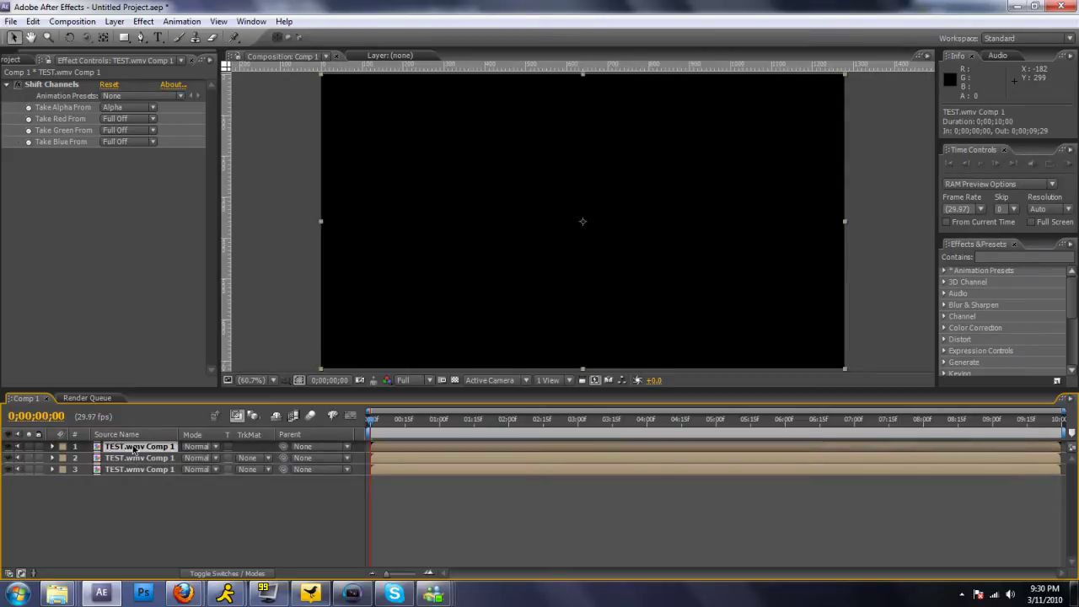
click(128, 470)
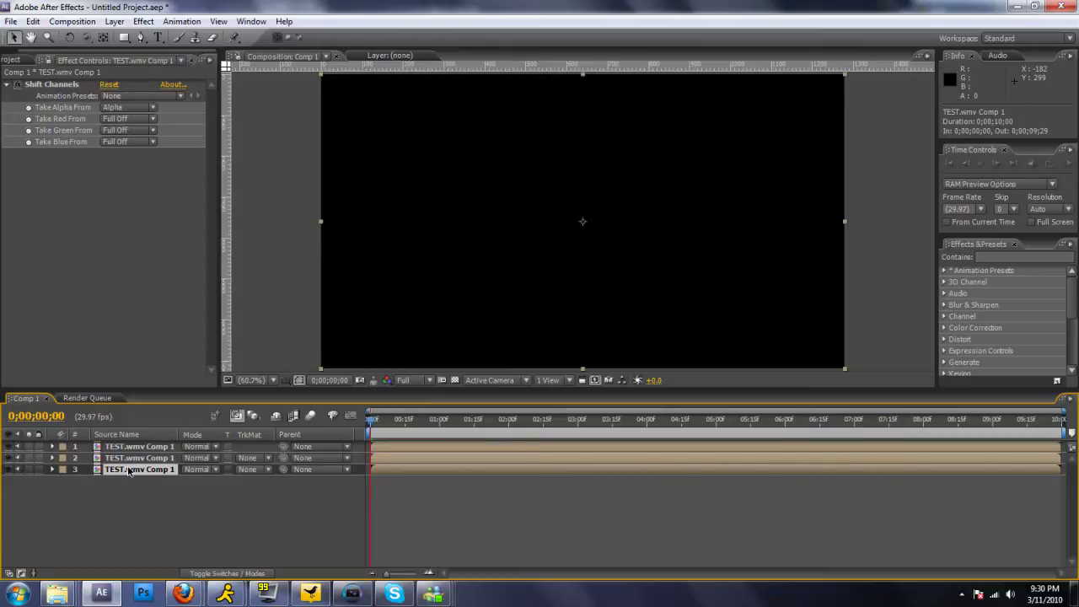
click(127, 141)
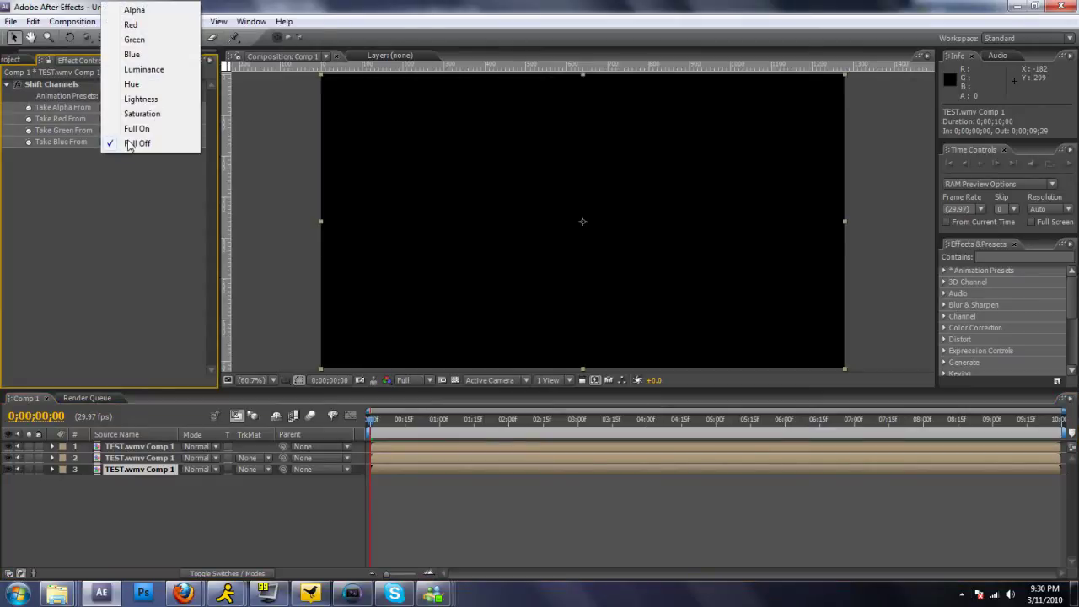
click(133, 53)
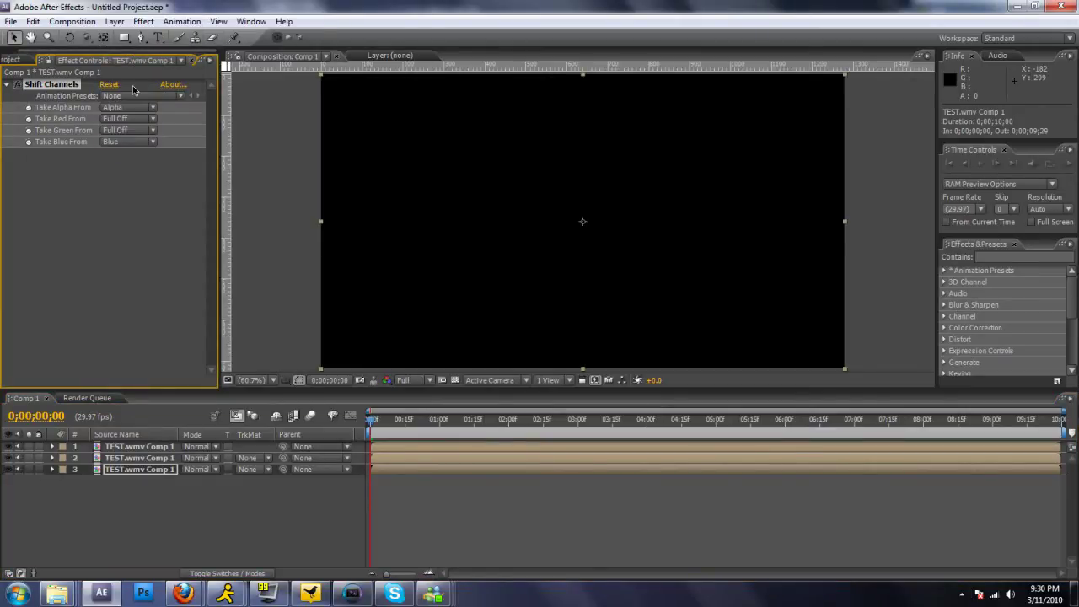
click(153, 457)
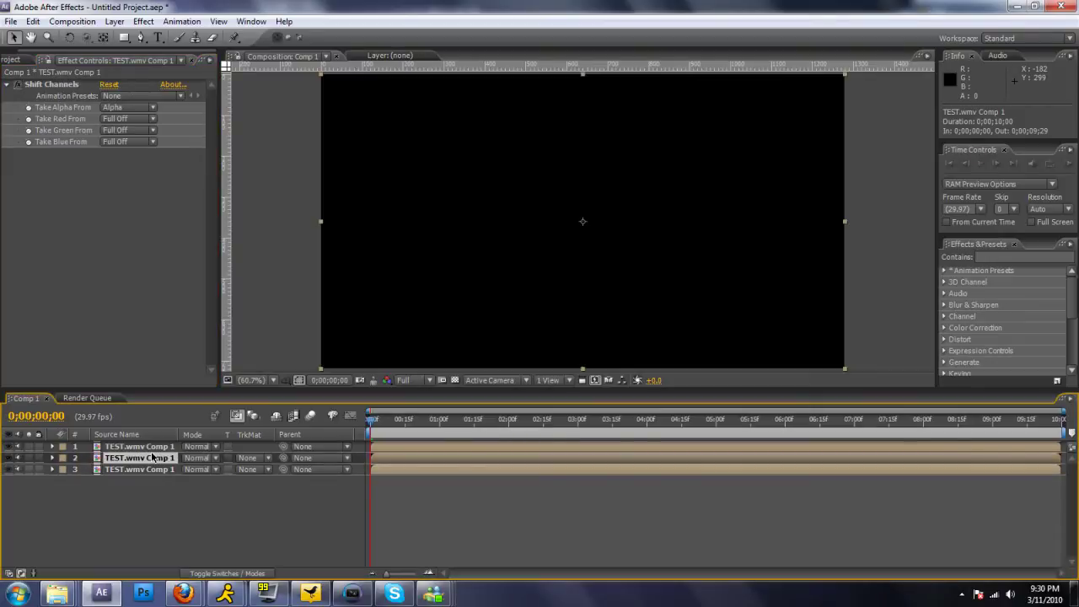
click(135, 141)
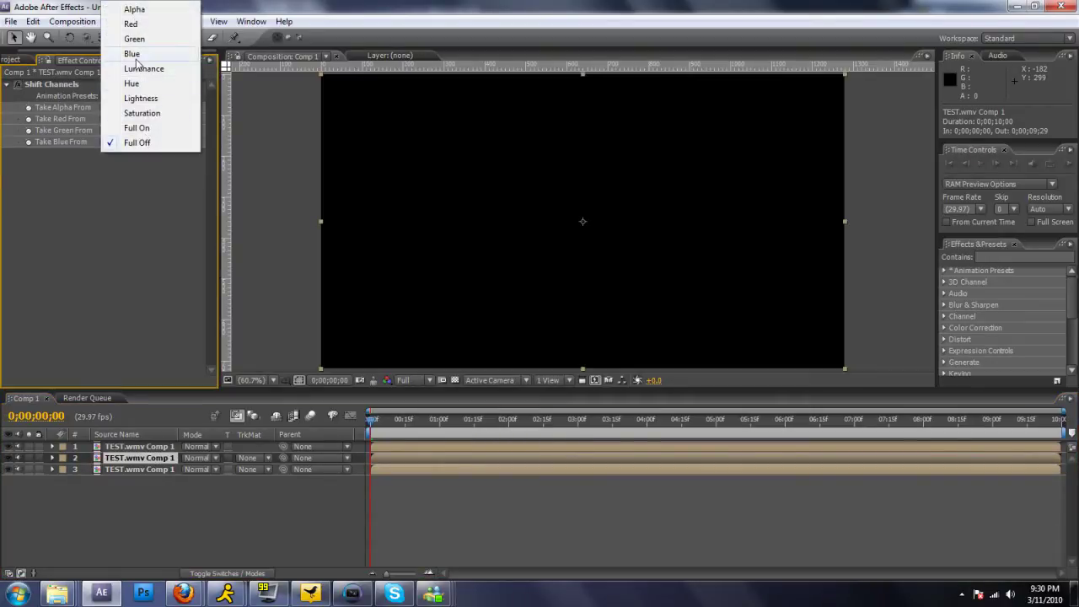
click(137, 142)
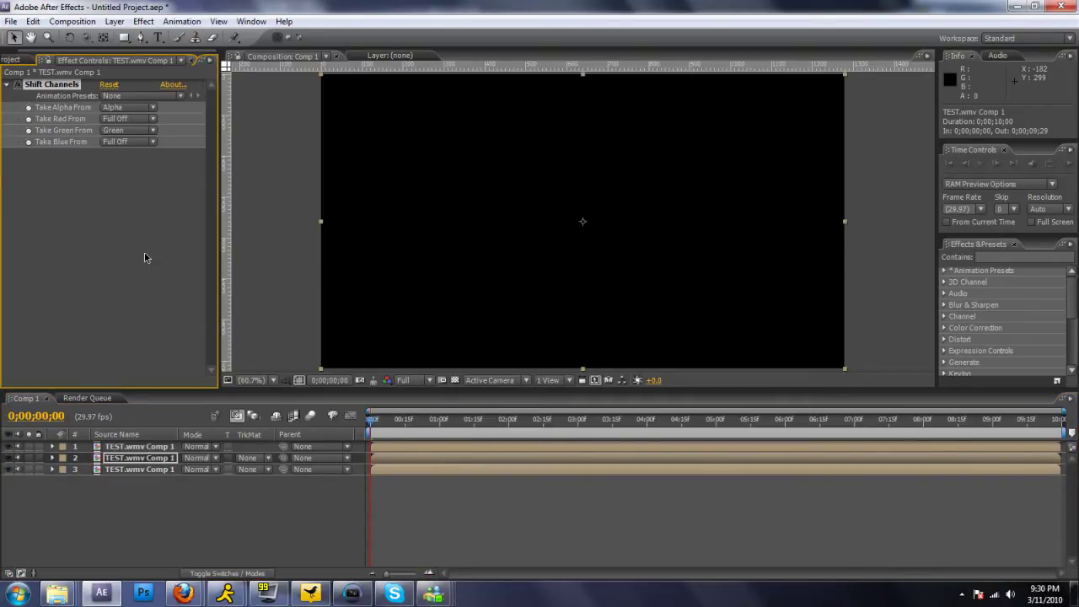
click(150, 446)
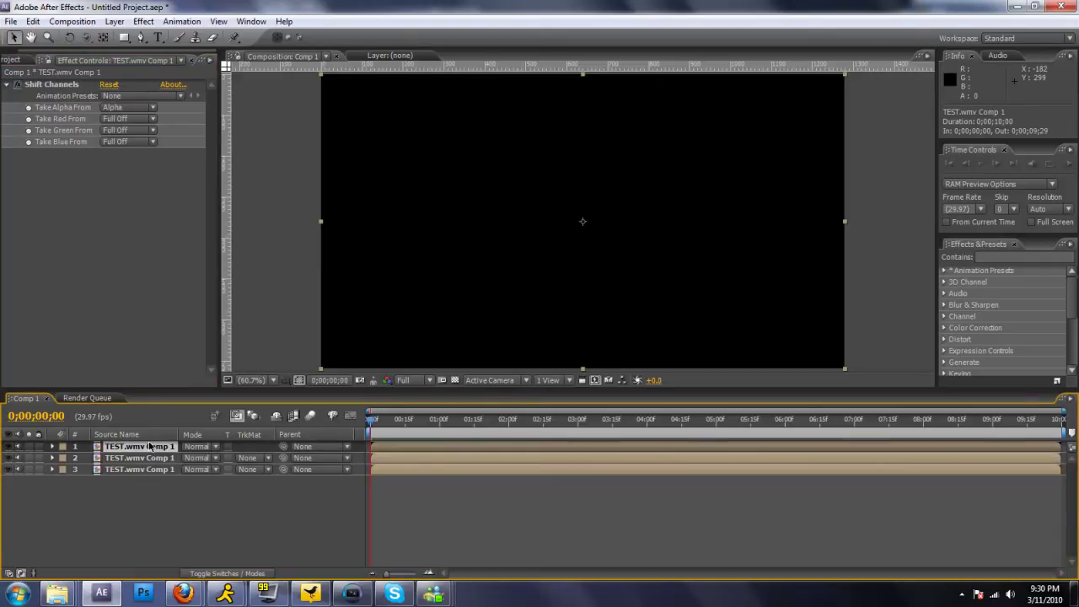
click(126, 118)
click(126, 23)
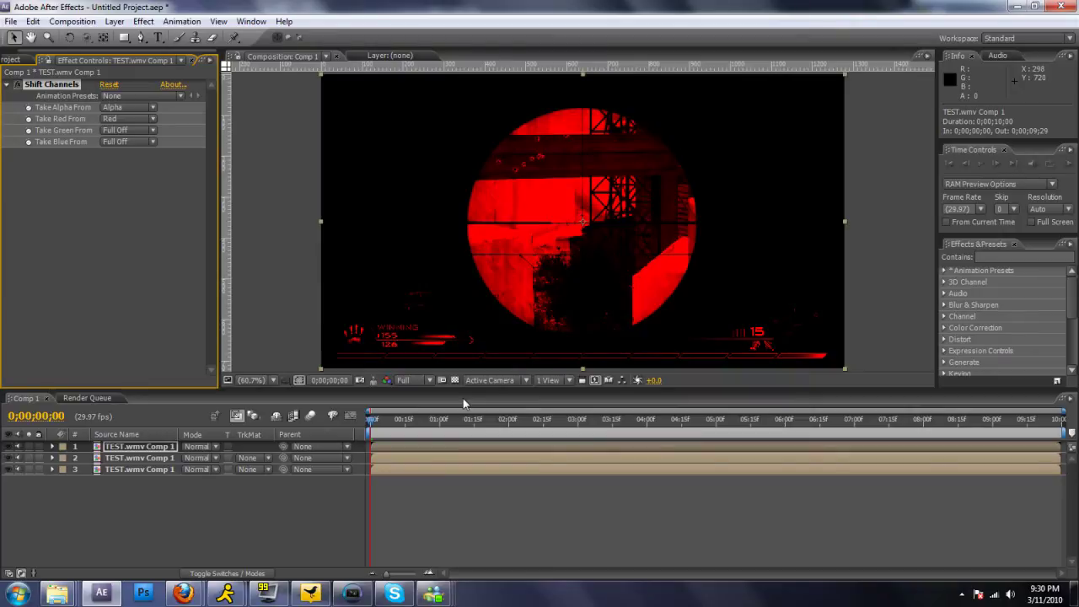
- Set layers 1, 2 and 3 to Add blending mode and preview the result
click(196, 445)
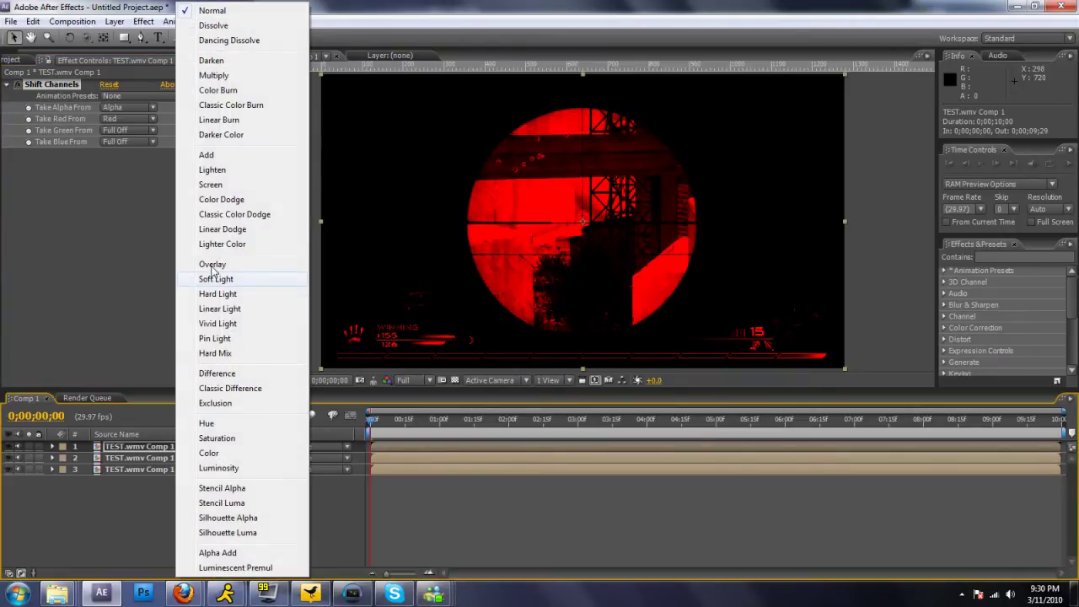
click(222, 157)
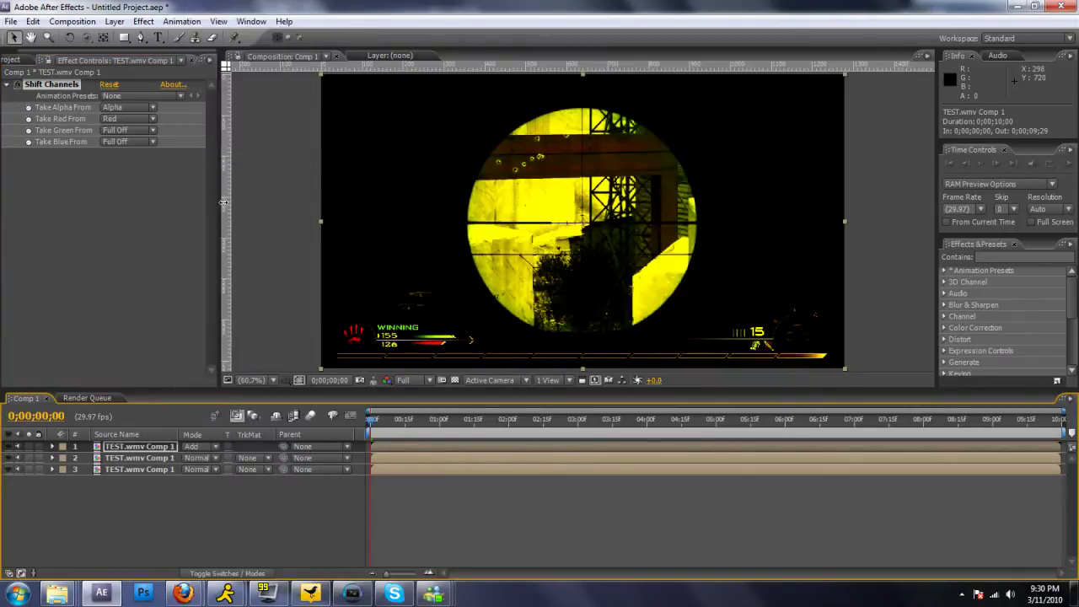
click(213, 459)
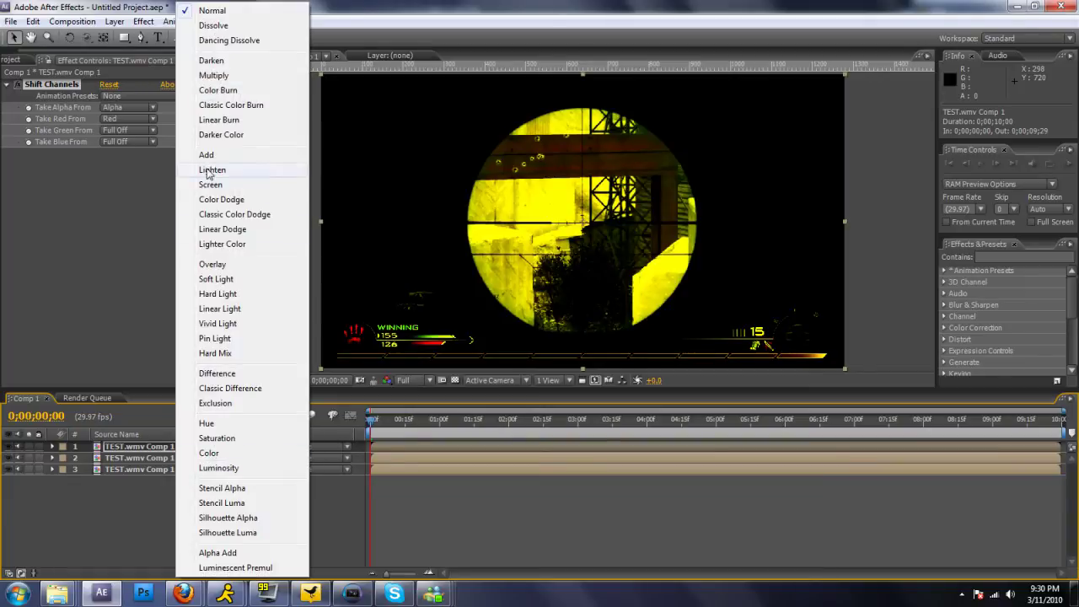
click(207, 155)
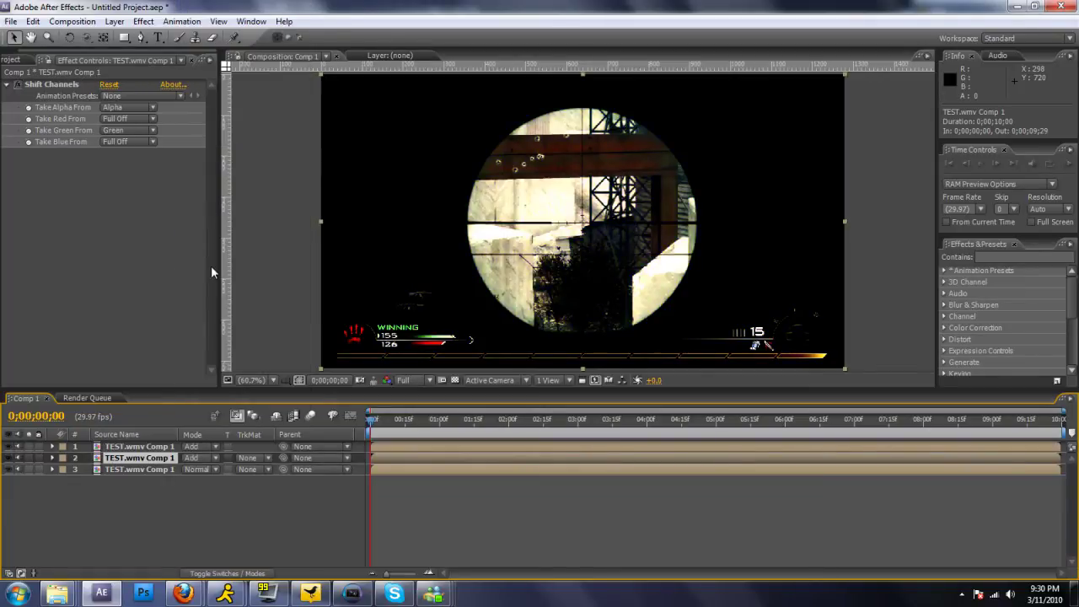
click(202, 469)
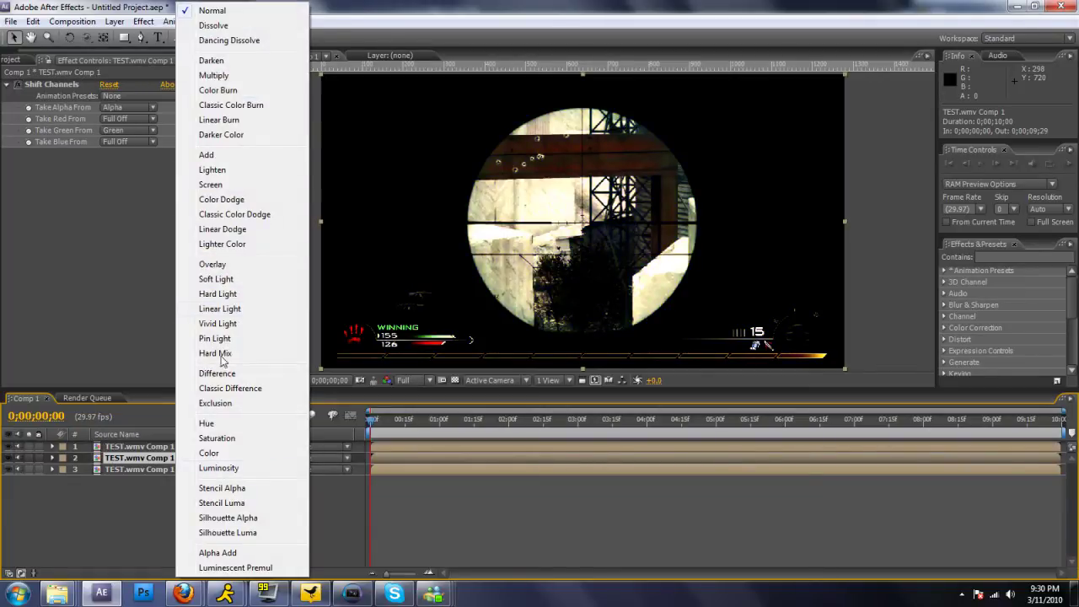
click(238, 155)
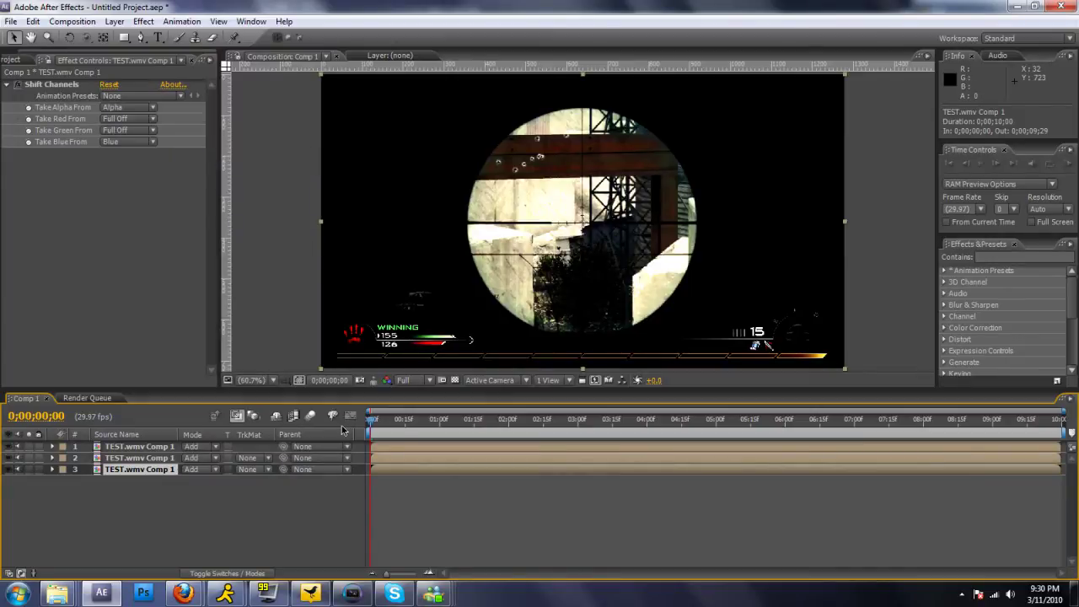
key(space)
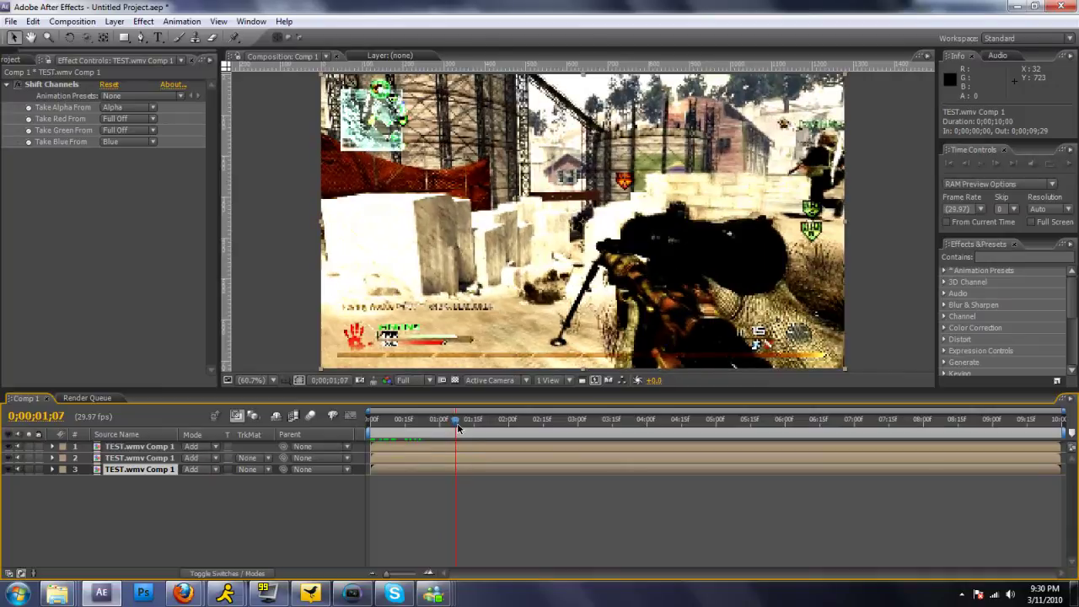
- Nudge the bottom layer two pixels right and set the current time to 0;00;01;17
drag(458, 429, 466, 428)
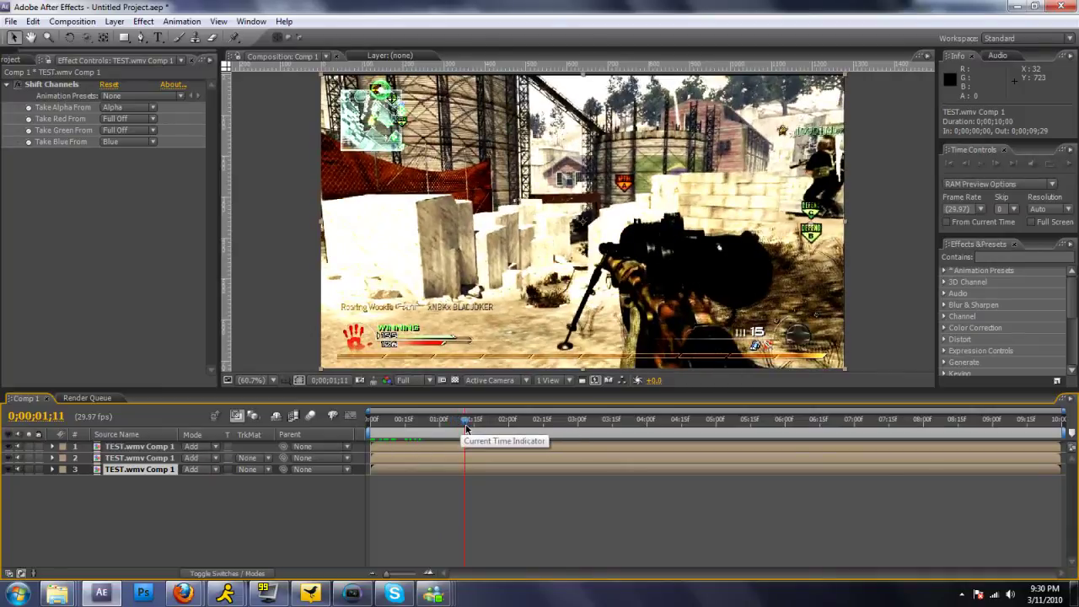
key(Right)
key(Right)
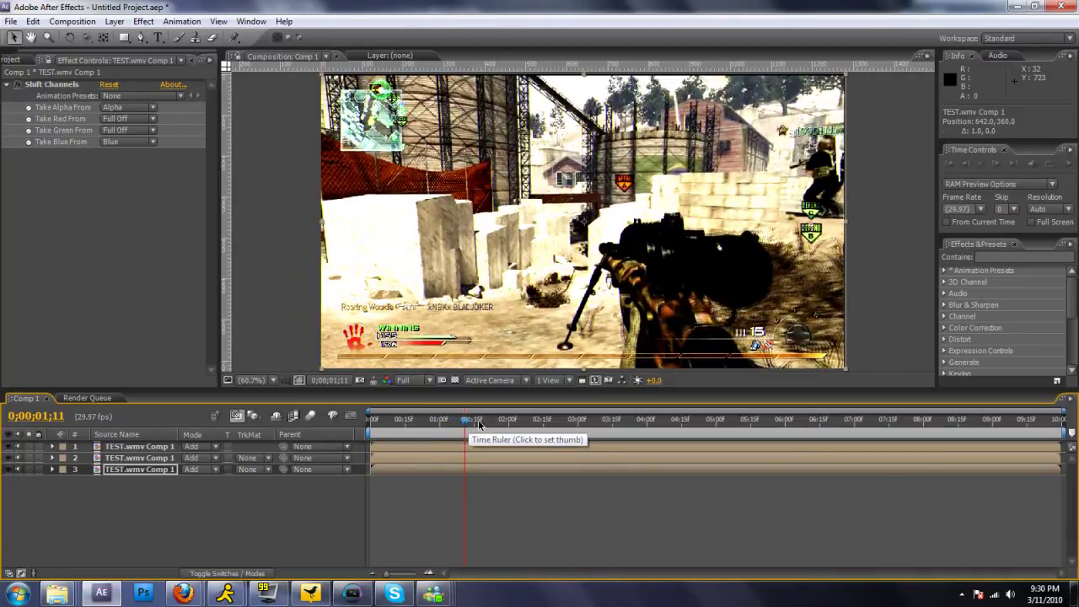
key(Right)
key(Right)
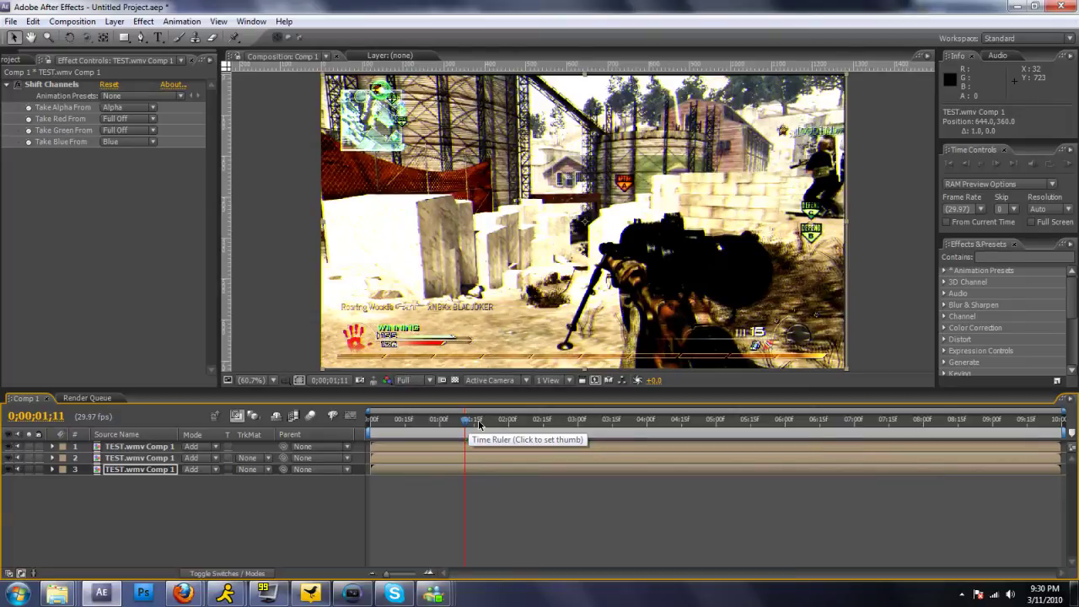
key(Page_Down)
key(Page_Down)
key(Page_Down)
key(Page_Down)
key(Page_Down)
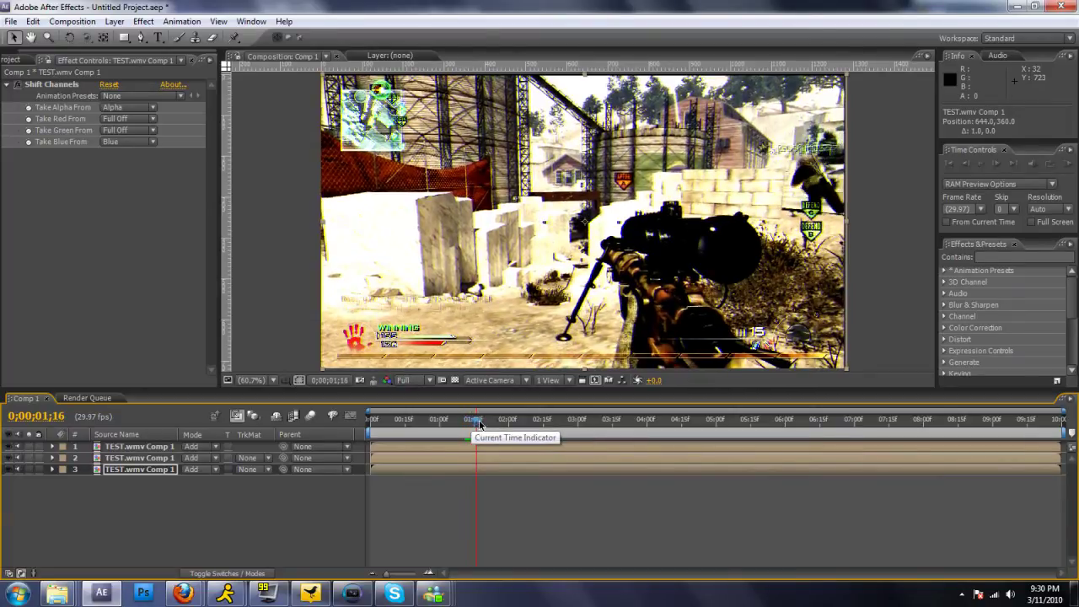
key(Page_Down)
key(Page_Down)
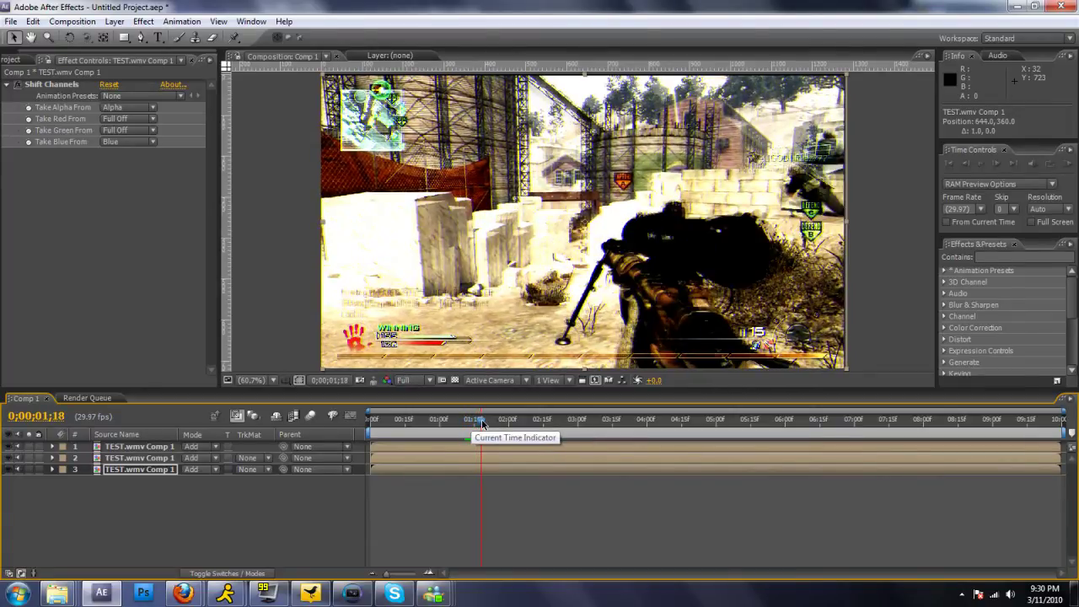
key(Page_Up)
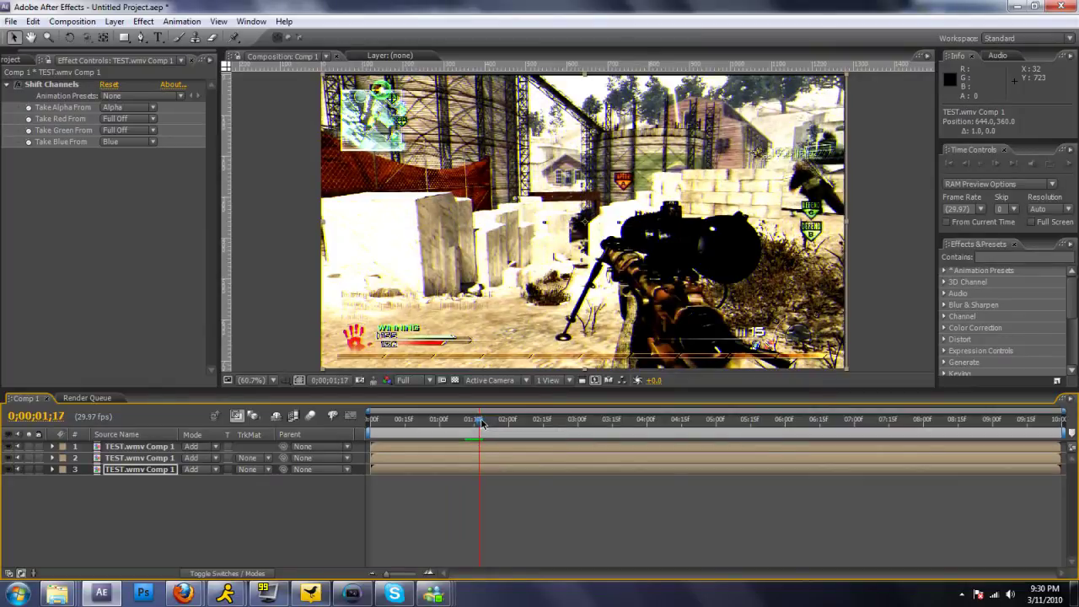
click(158, 448)
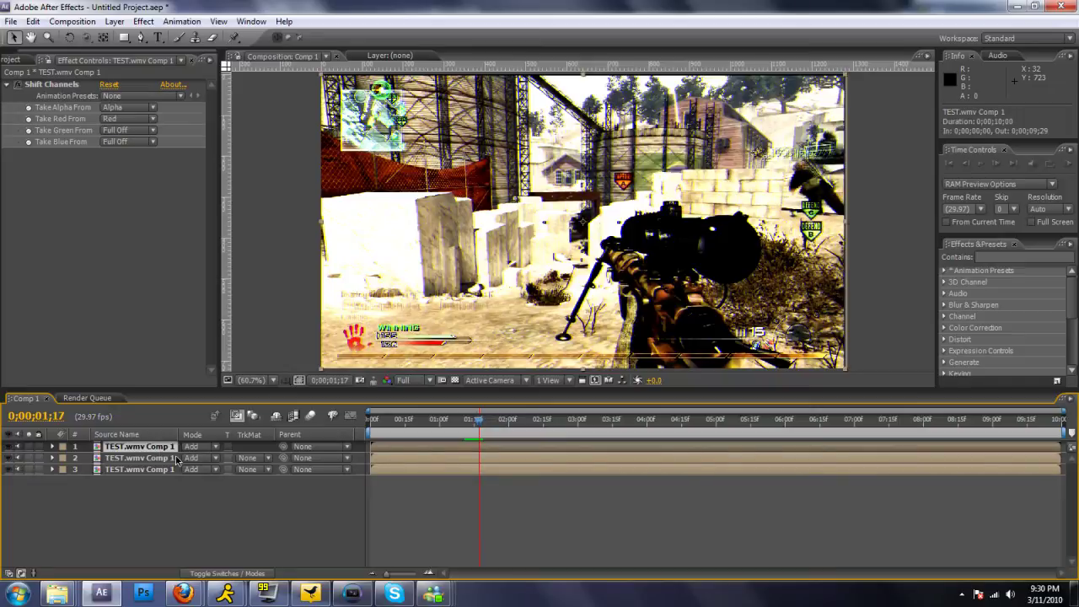
- Reveal Scale on all three channel layers and set Scale keyframes at 0;00;01;17
key(s)
click(176, 468)
key(s)
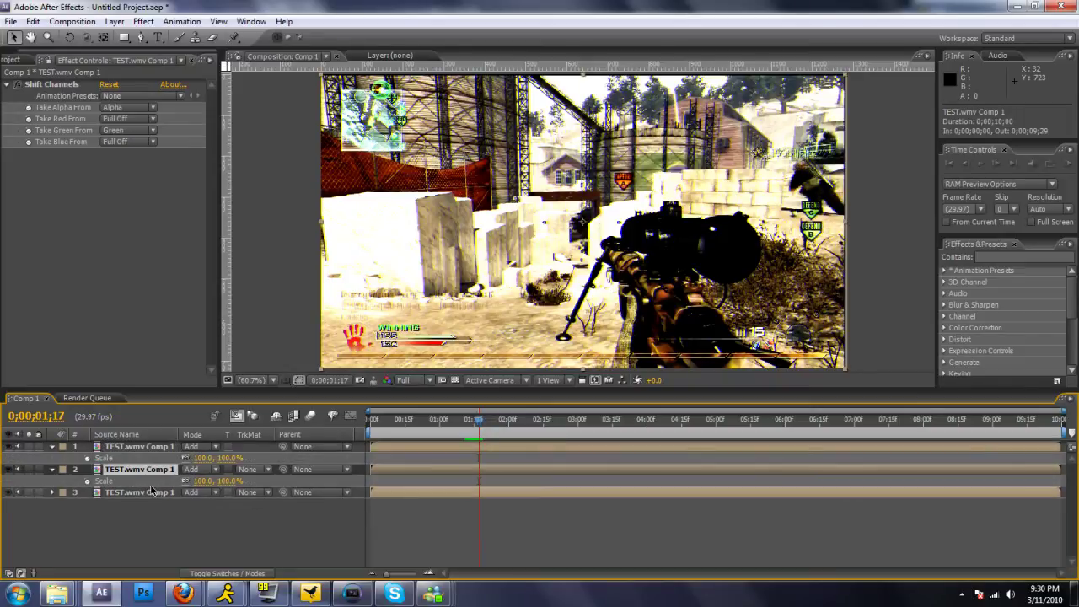
click(151, 492)
key(s)
click(164, 447)
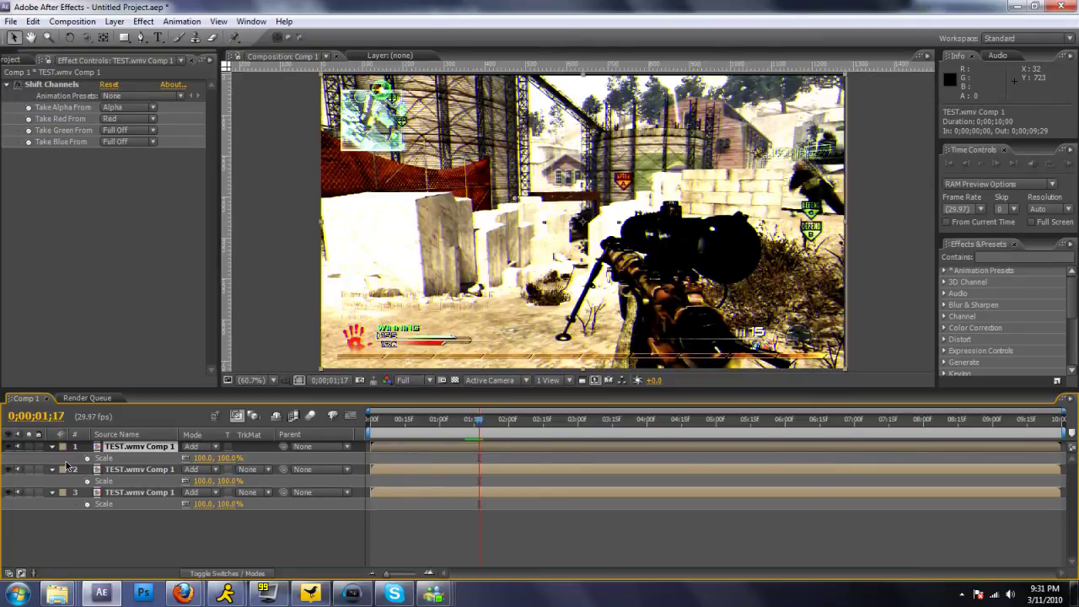
click(87, 458)
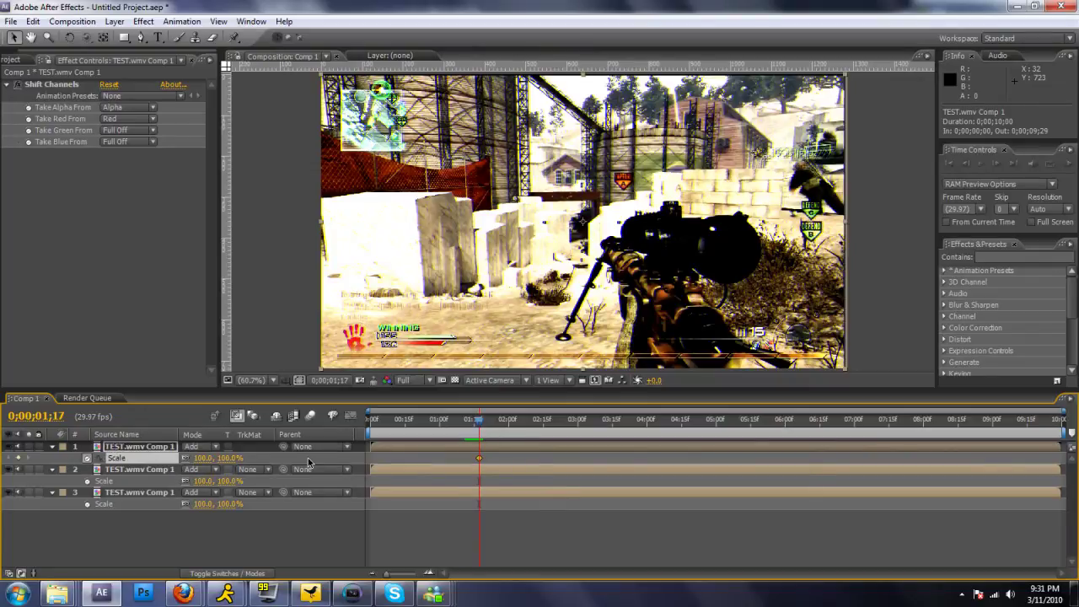
click(87, 481)
click(87, 503)
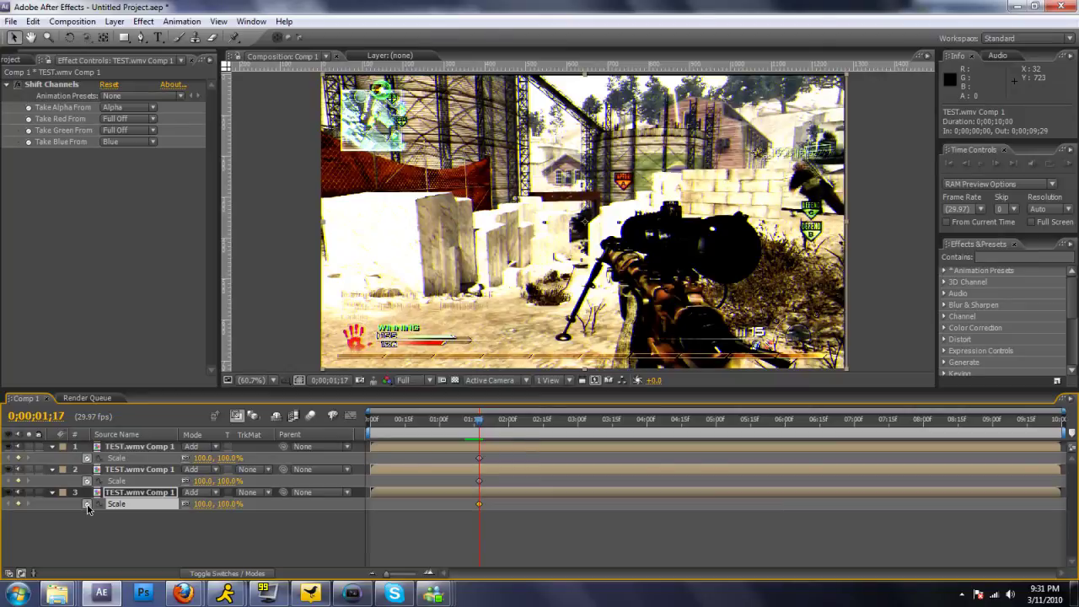
click(203, 458)
- Enter Scale values of 96%, 106% and 99% for layers 1, 2 and 3
text(95)
key(Tab)
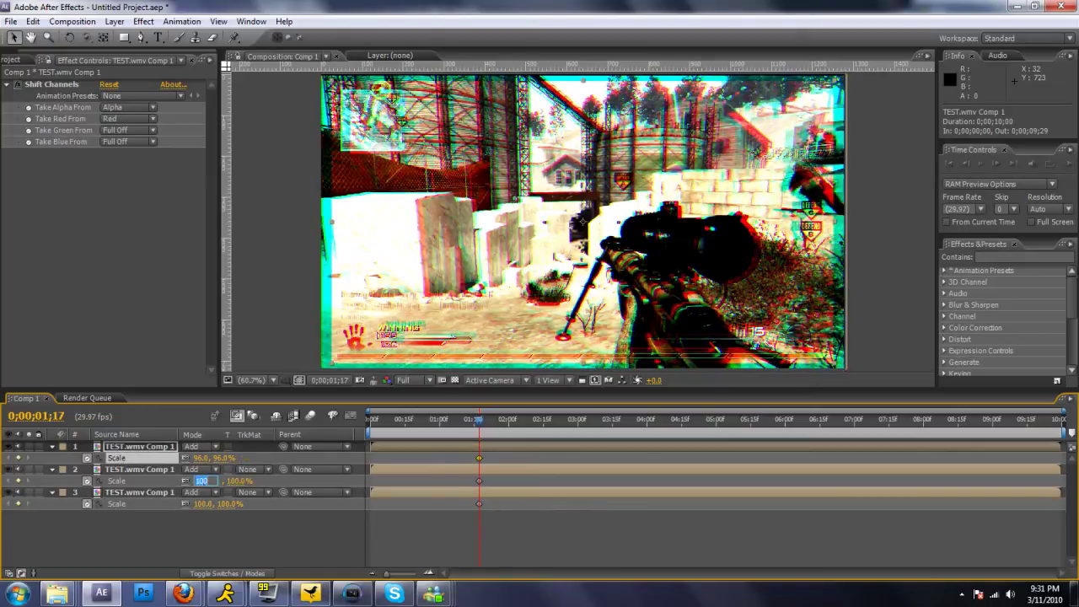
text(98)
text(06)
key(Tab)
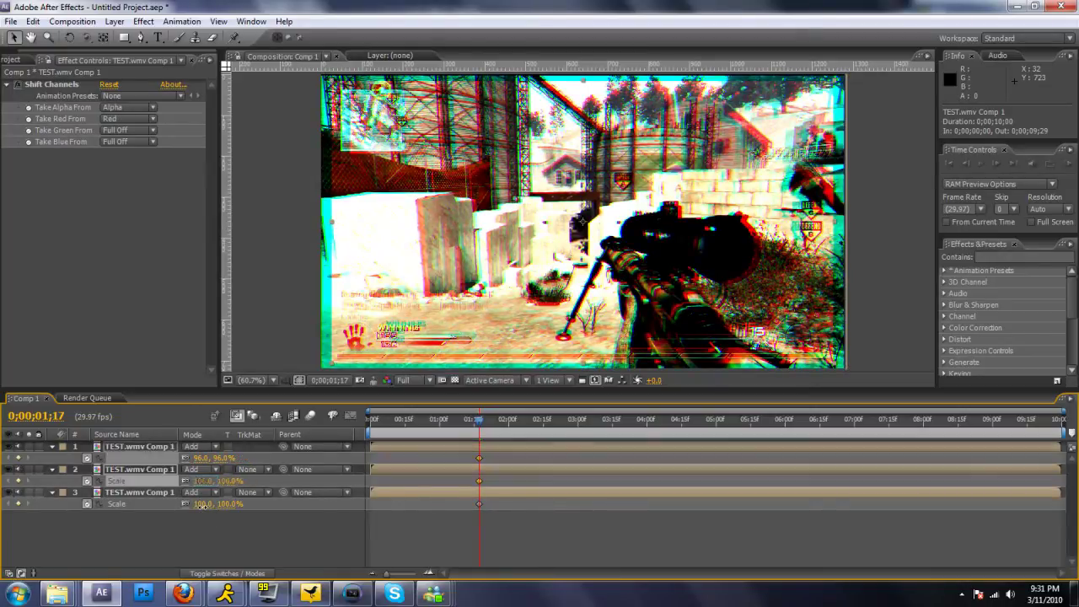
text(9)
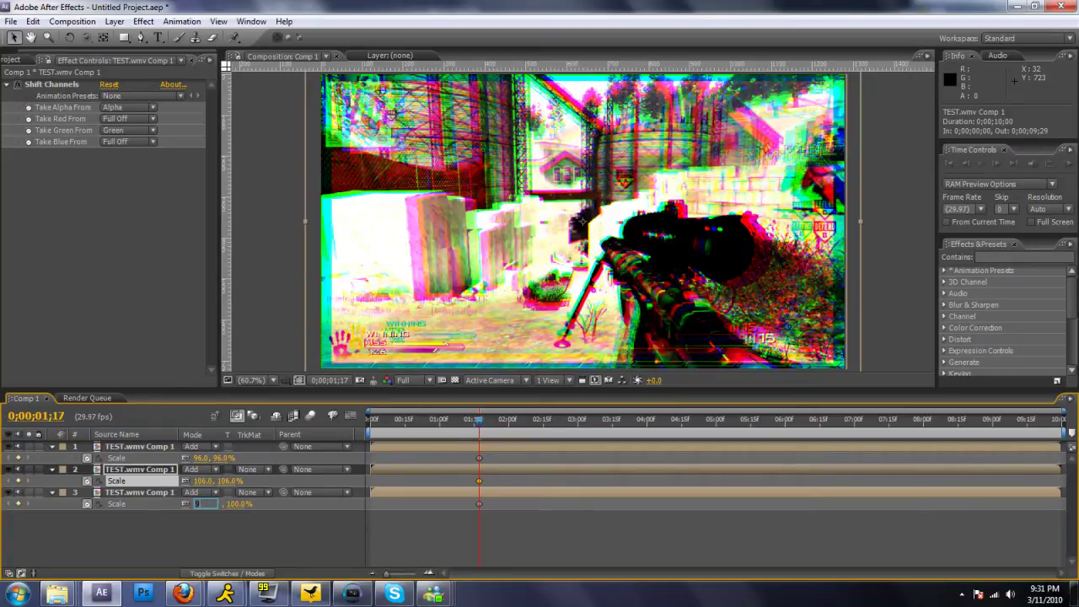
text(9)
key(Return)
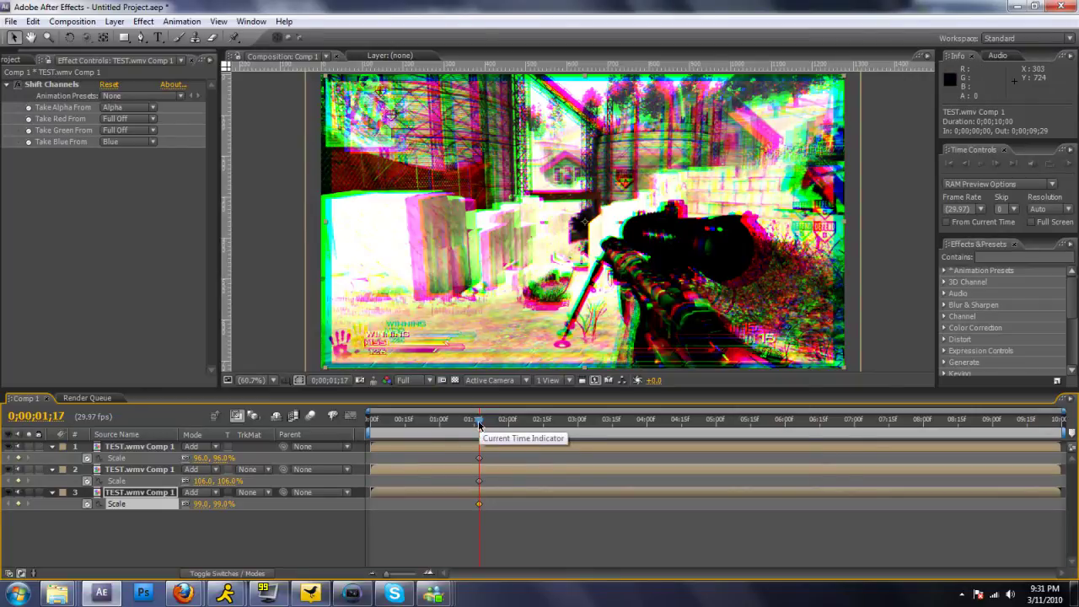
- At 0;00;01;15, add a Scale keyframe to each of the three channel layers
drag(479, 424, 475, 425)
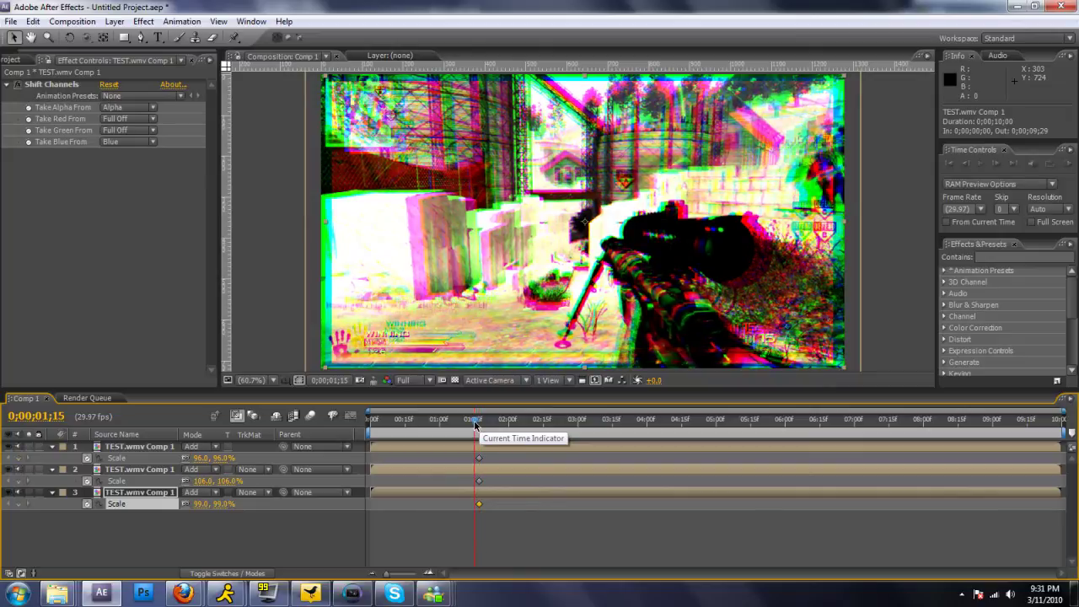
click(19, 458)
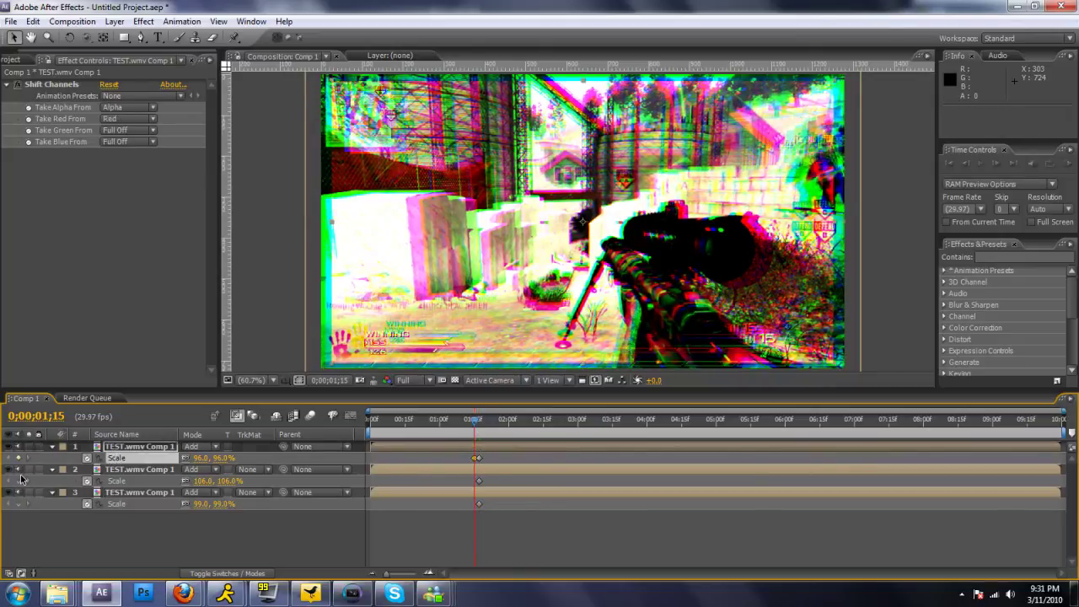
click(19, 481)
click(18, 503)
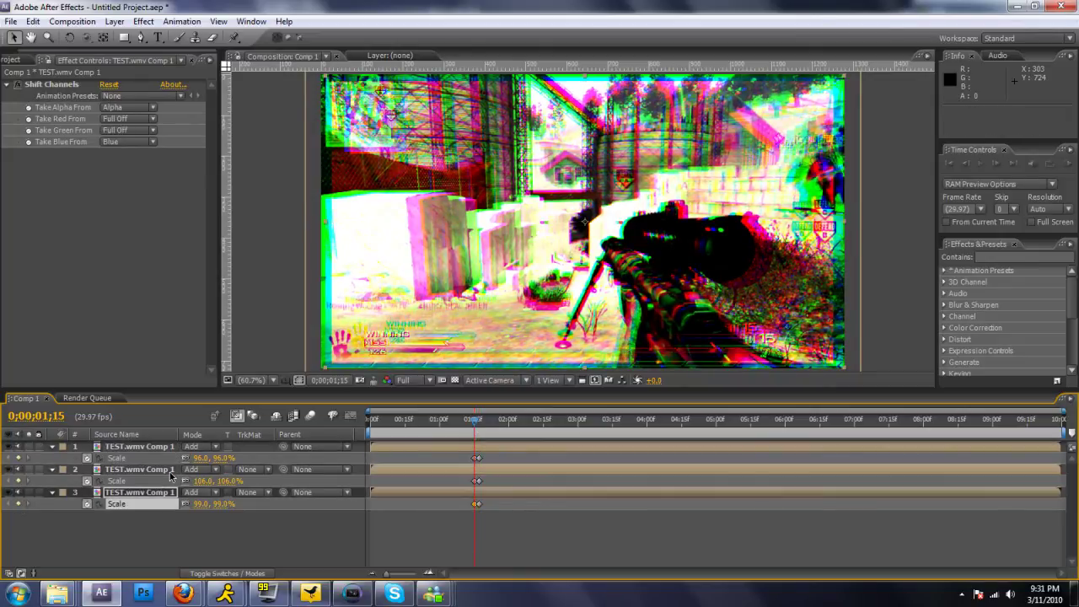
- Set Scale to 100% on all three channel layers at 0;00;01;15
click(199, 458)
text(100)
click(205, 481)
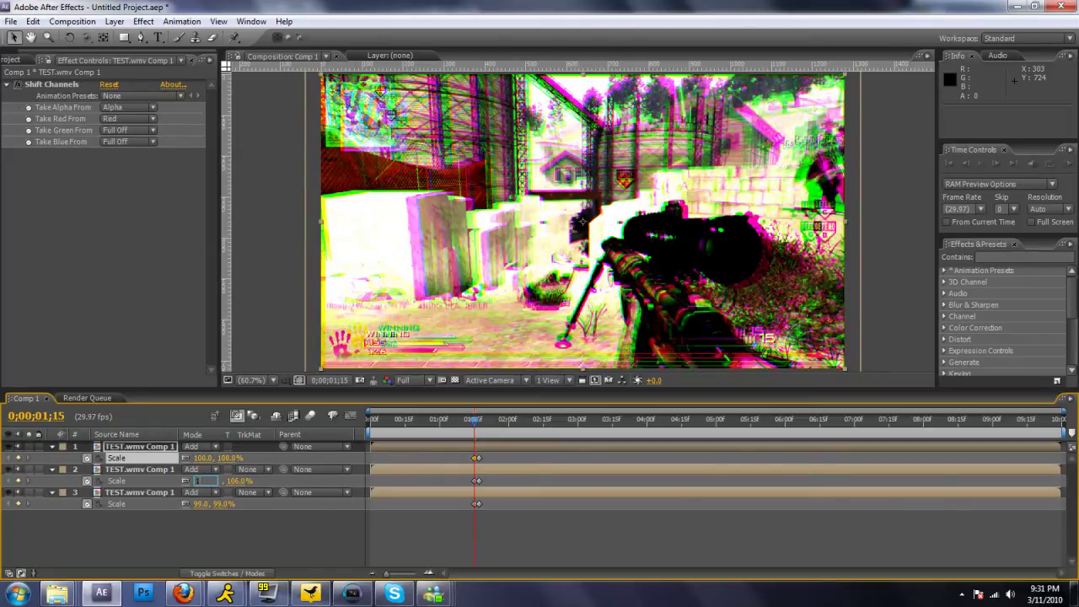
text(100)
key(Return)
click(205, 504)
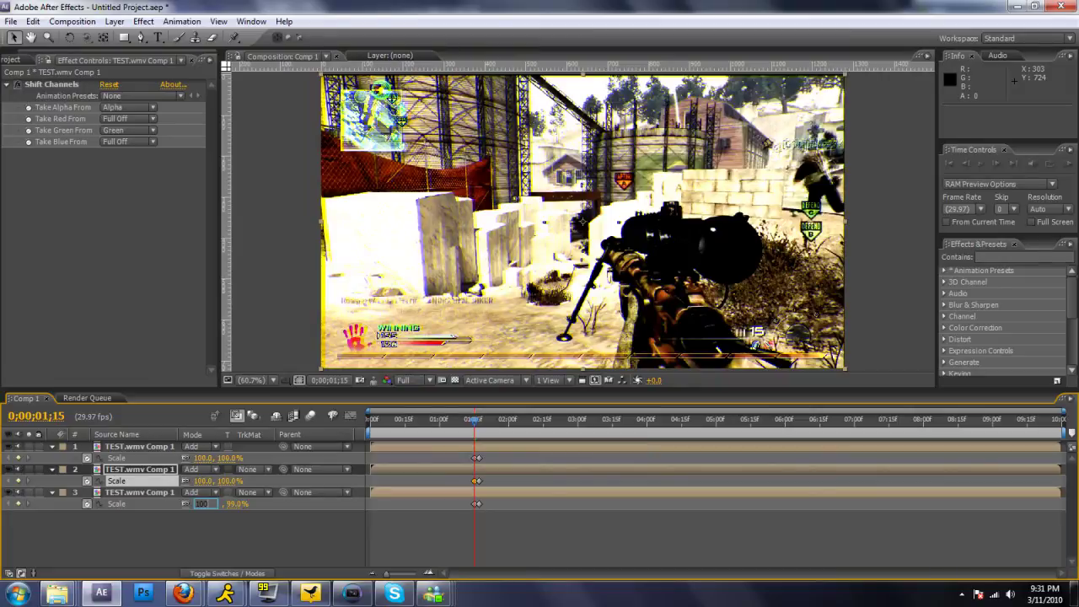
text(100)
key(Return)
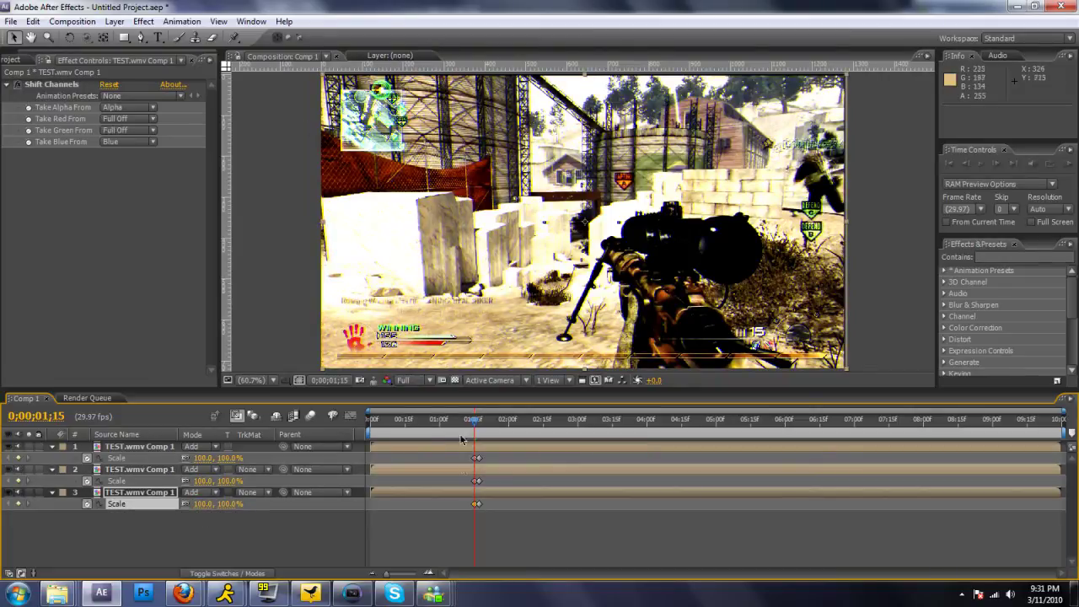
- At 0;00;02;03, key the channel layers' Scale back to 100% to end the glitch
key(space)
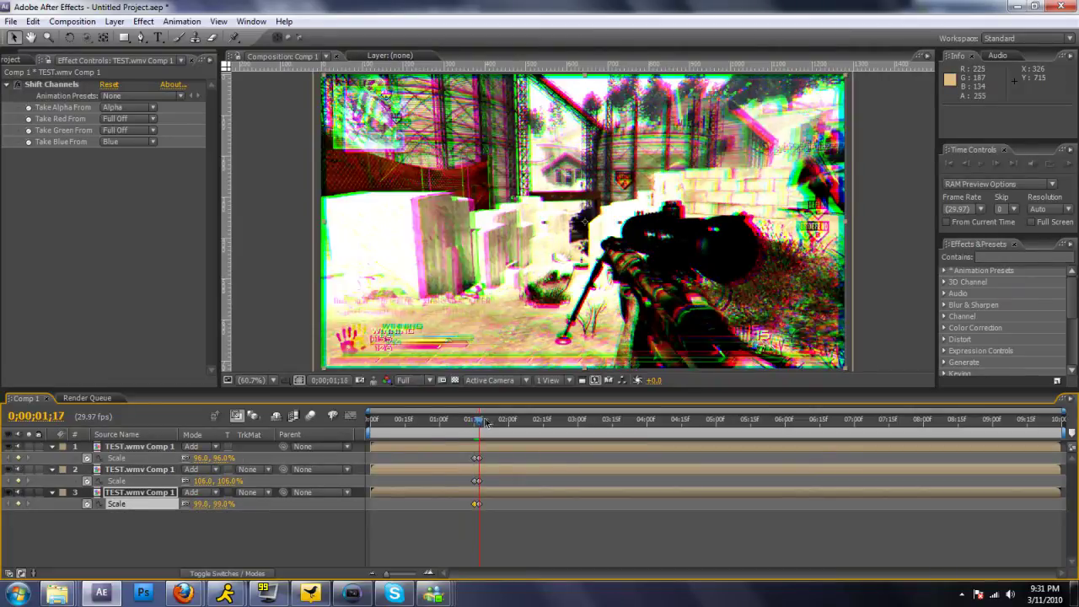
click(481, 446)
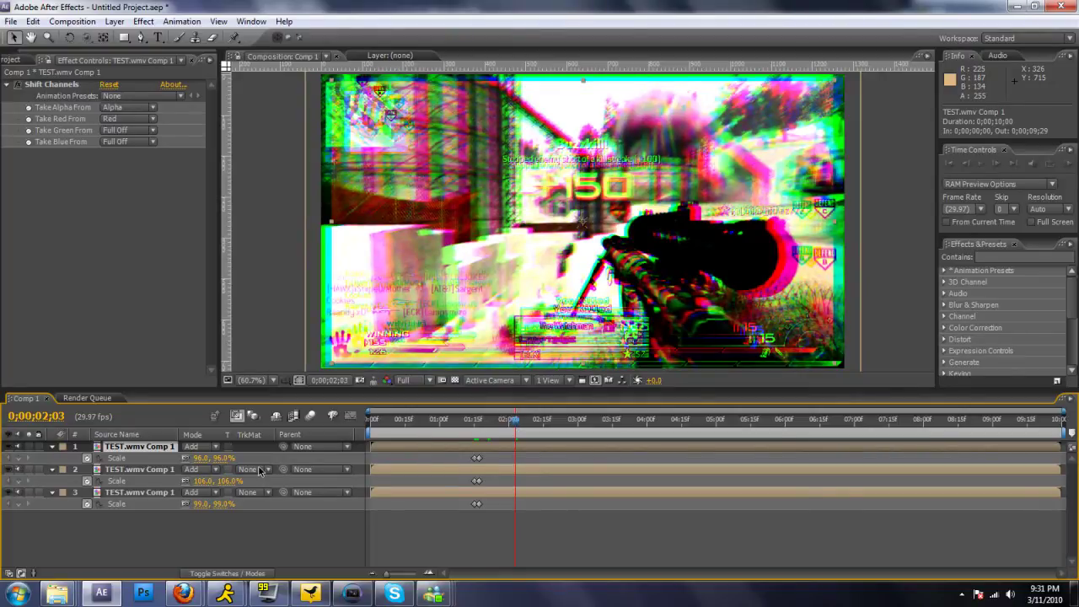
click(199, 458)
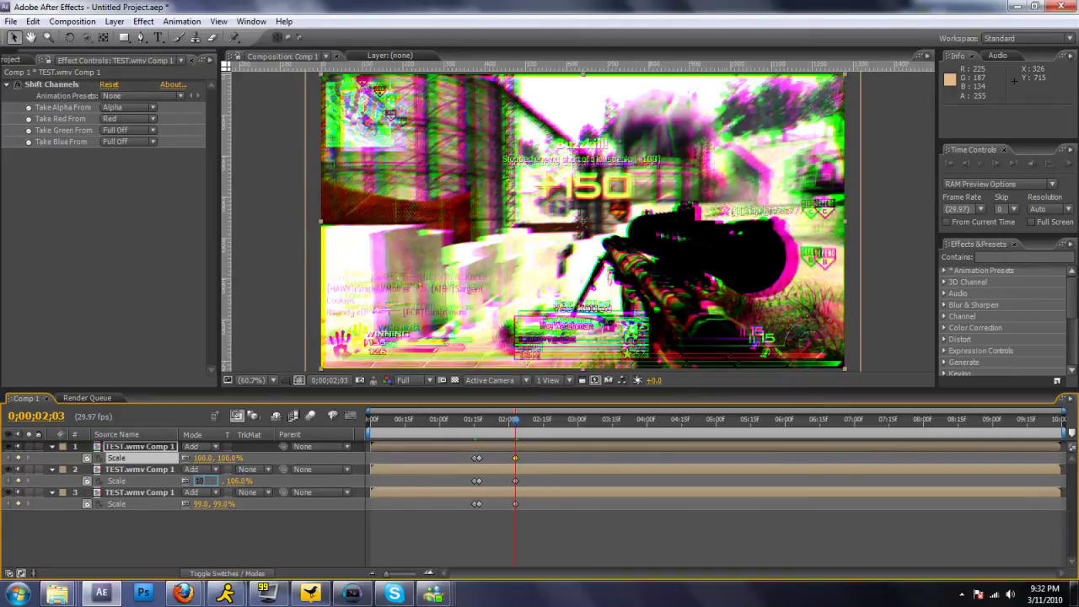
key(Return)
click(201, 503)
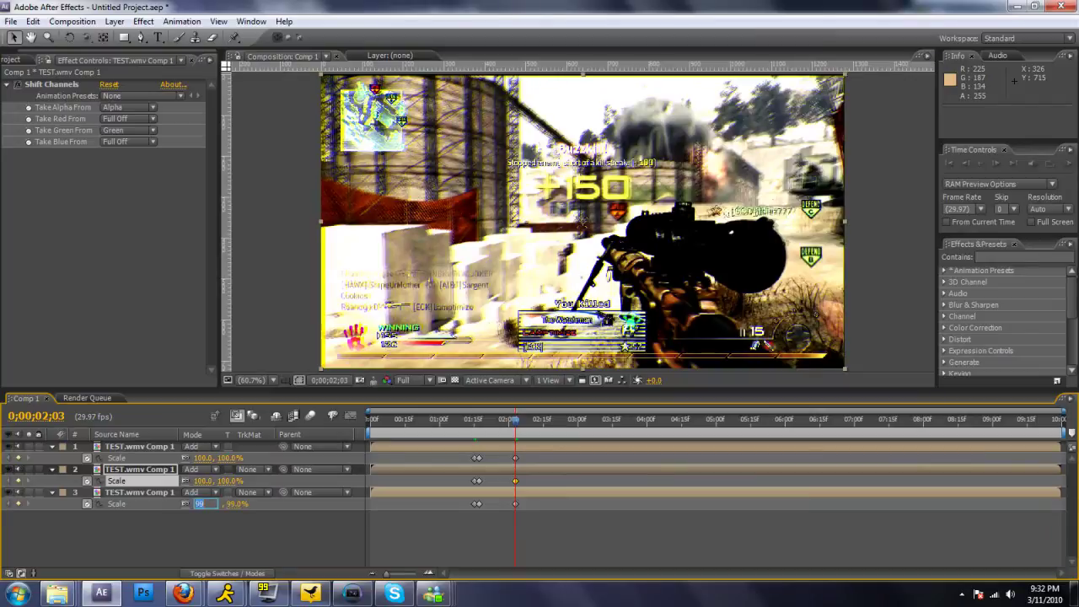
text(100)
key(Return)
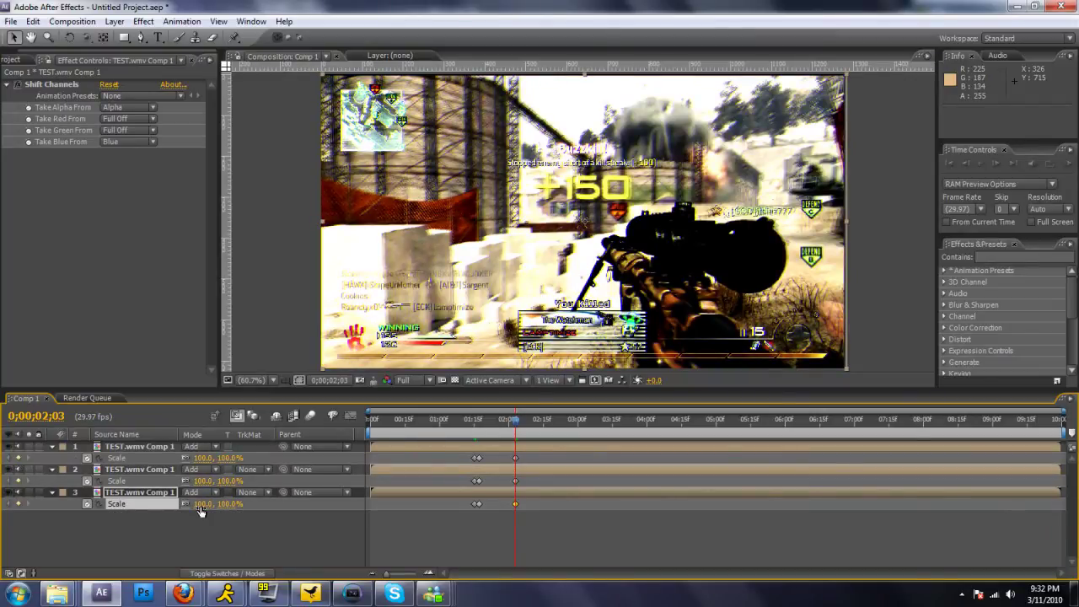
drag(514, 419, 391, 424)
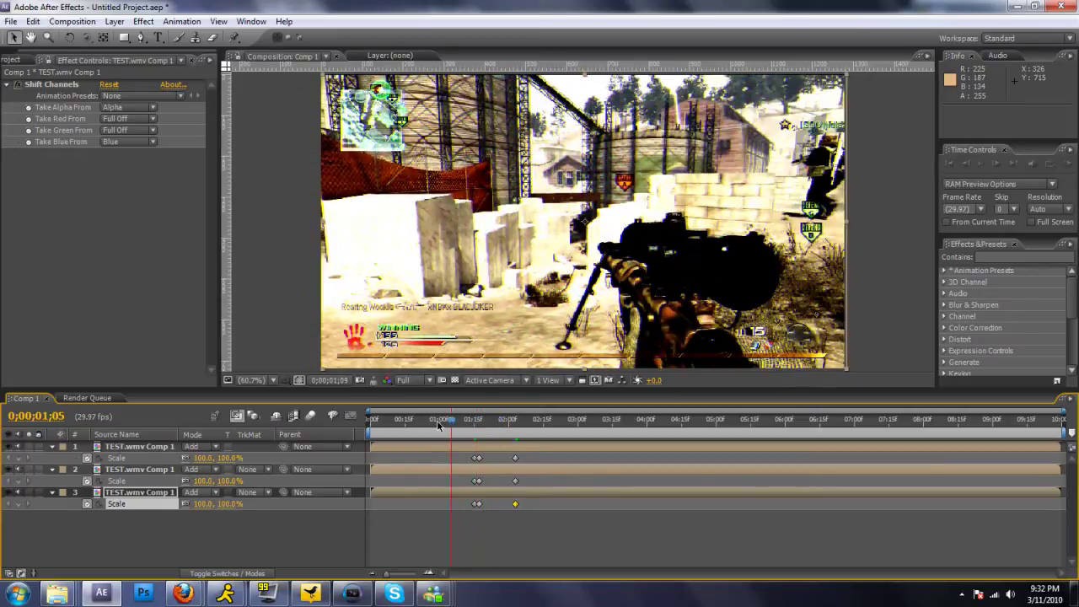
drag(391, 424, 471, 424)
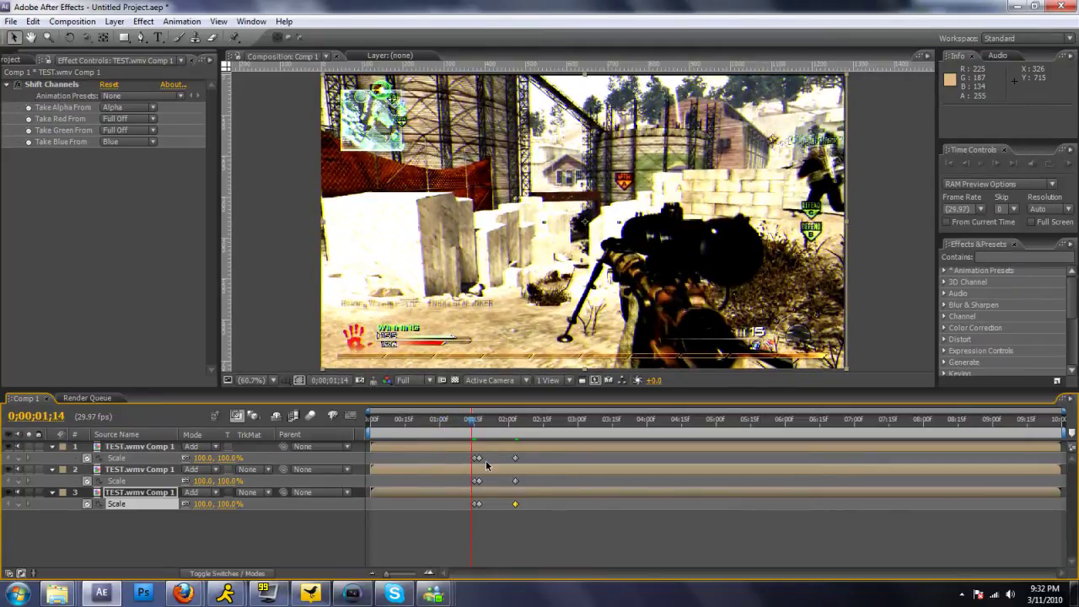
drag(472, 423, 478, 423)
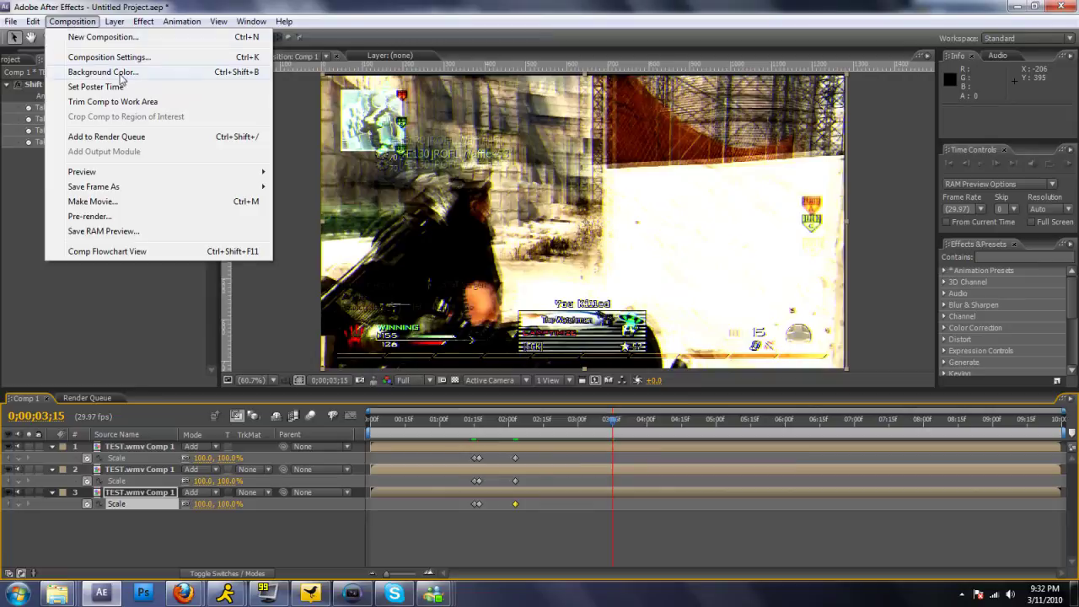
click(131, 346)
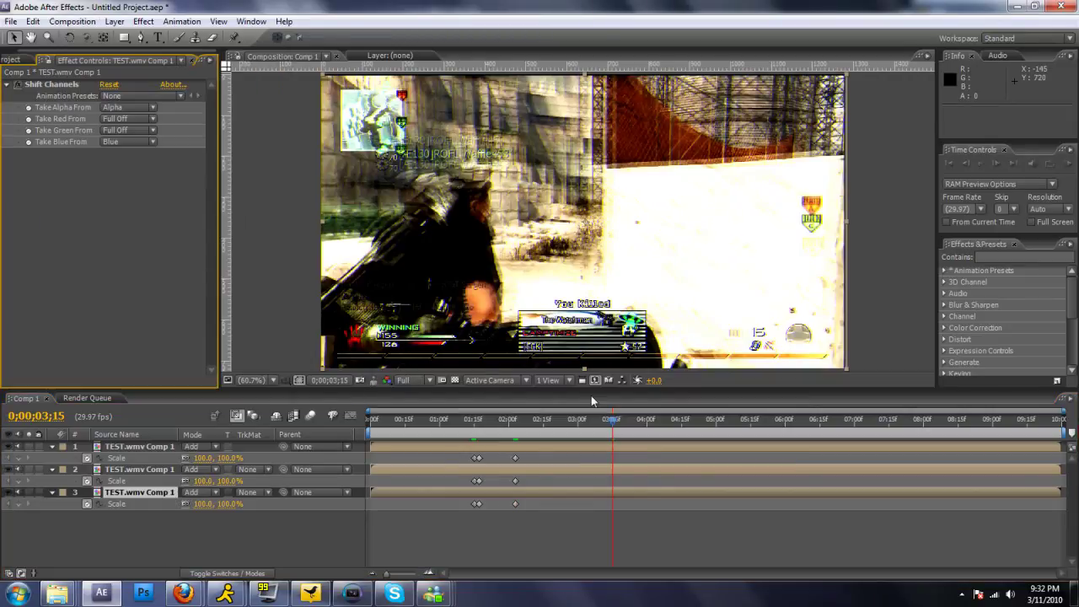